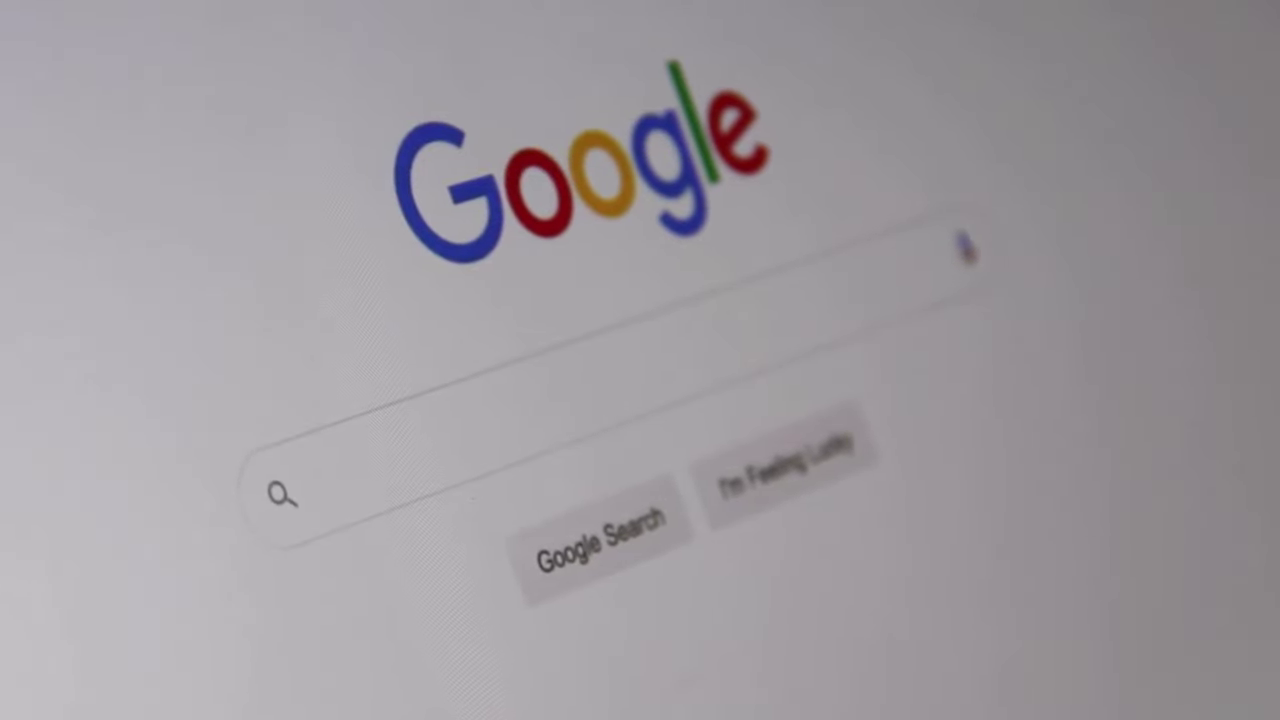
# Search Google for 'Search Engine Optimization'.
pyautogui.write('Search ')
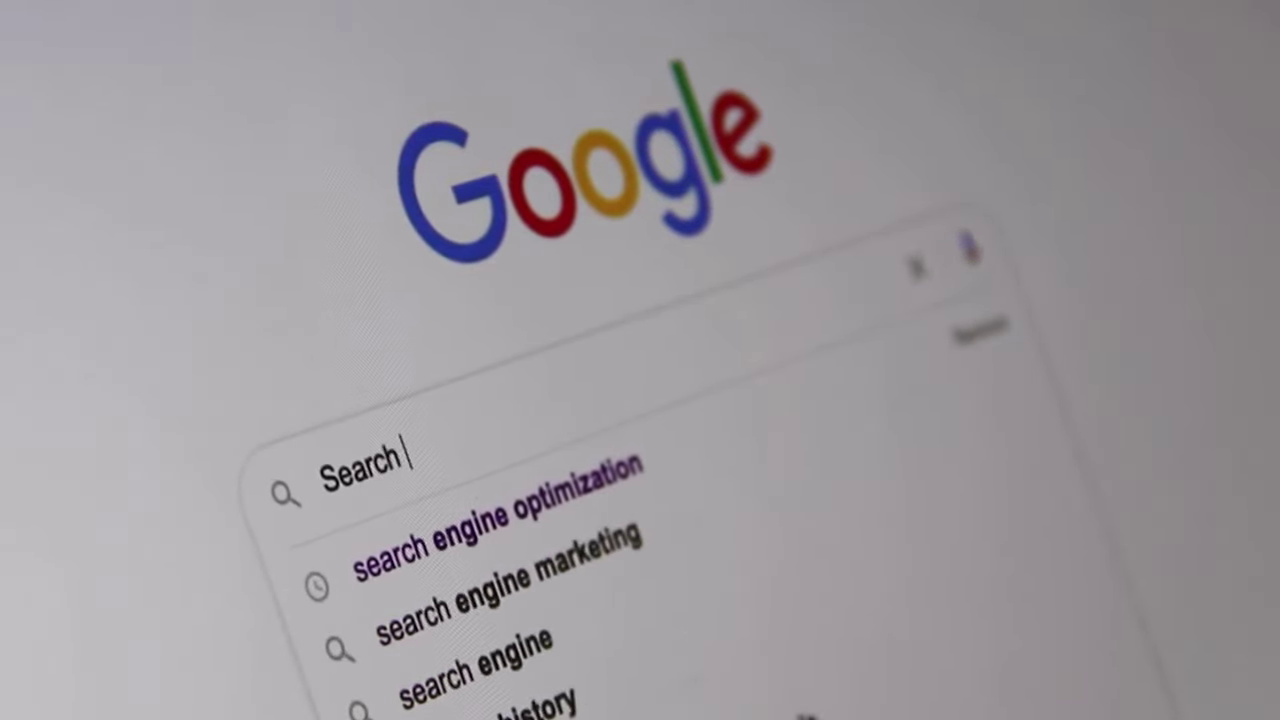
pyautogui.write('Engine Optimiz')
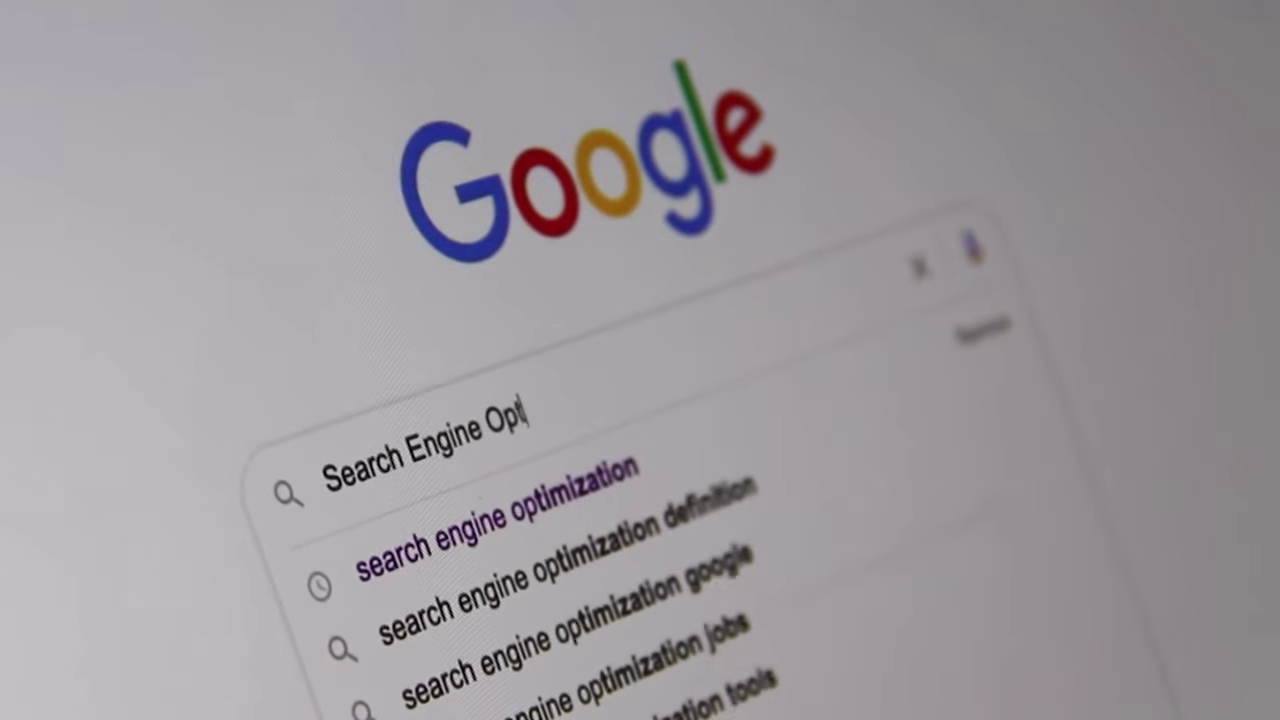
pyautogui.write('ation')
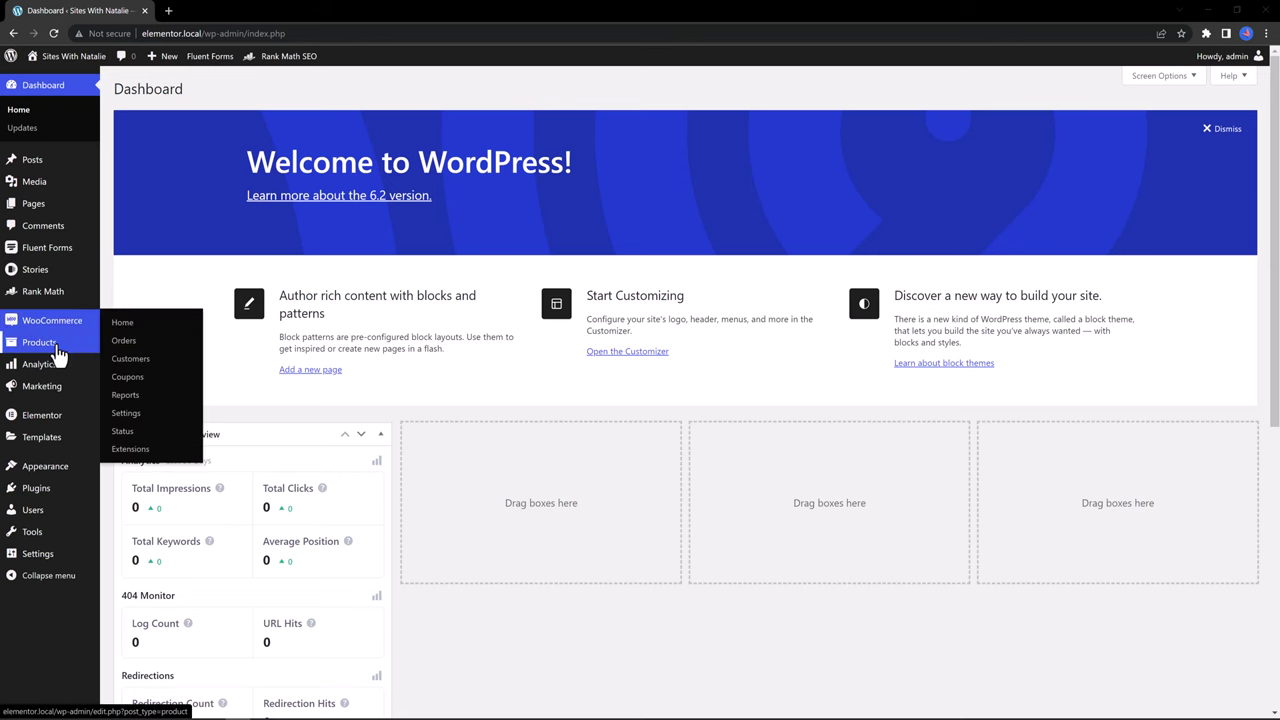
# Filter the All Products list to show only the tshirts category.
pyautogui.moveTo(57, 350)
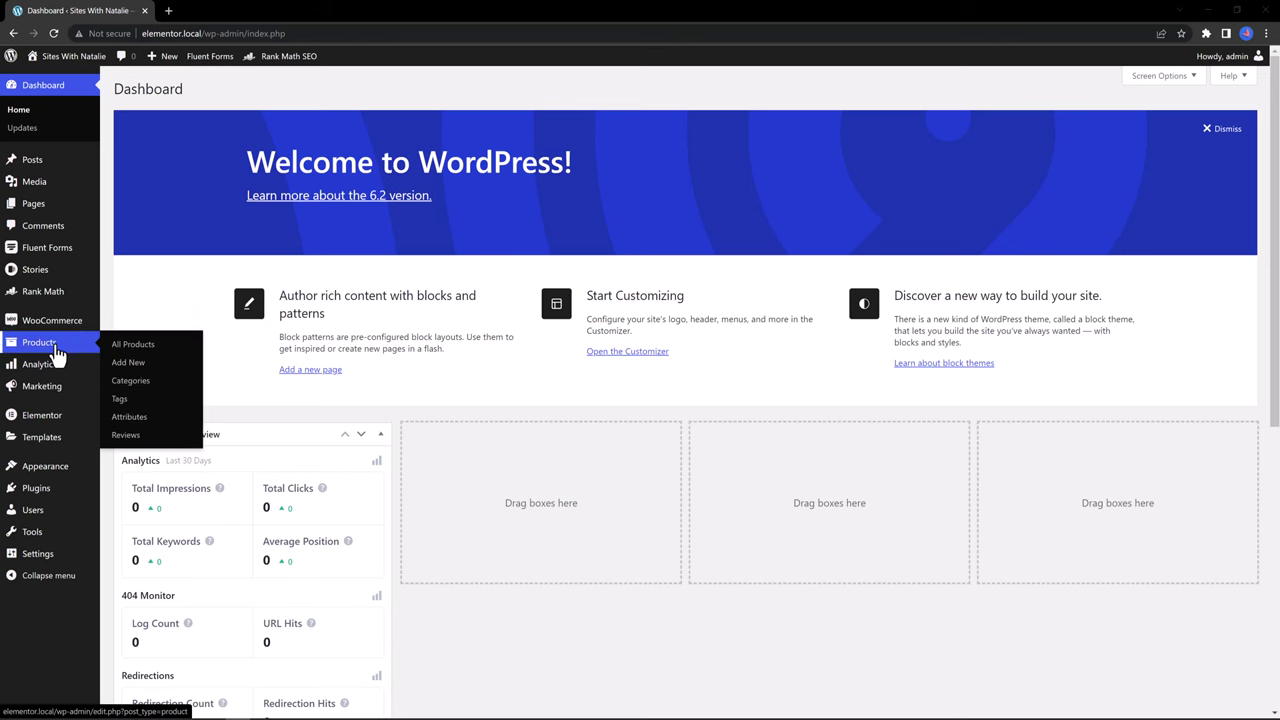
pyautogui.click(137, 347)
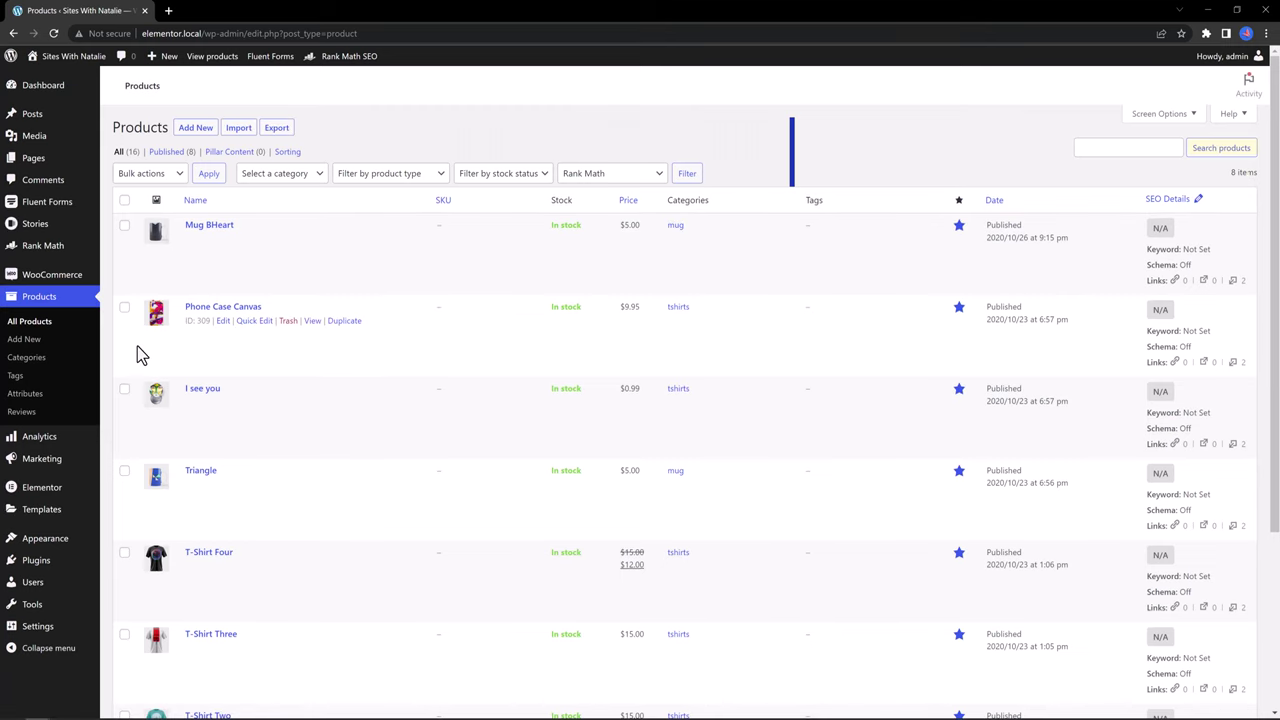
pyautogui.click(290, 174)
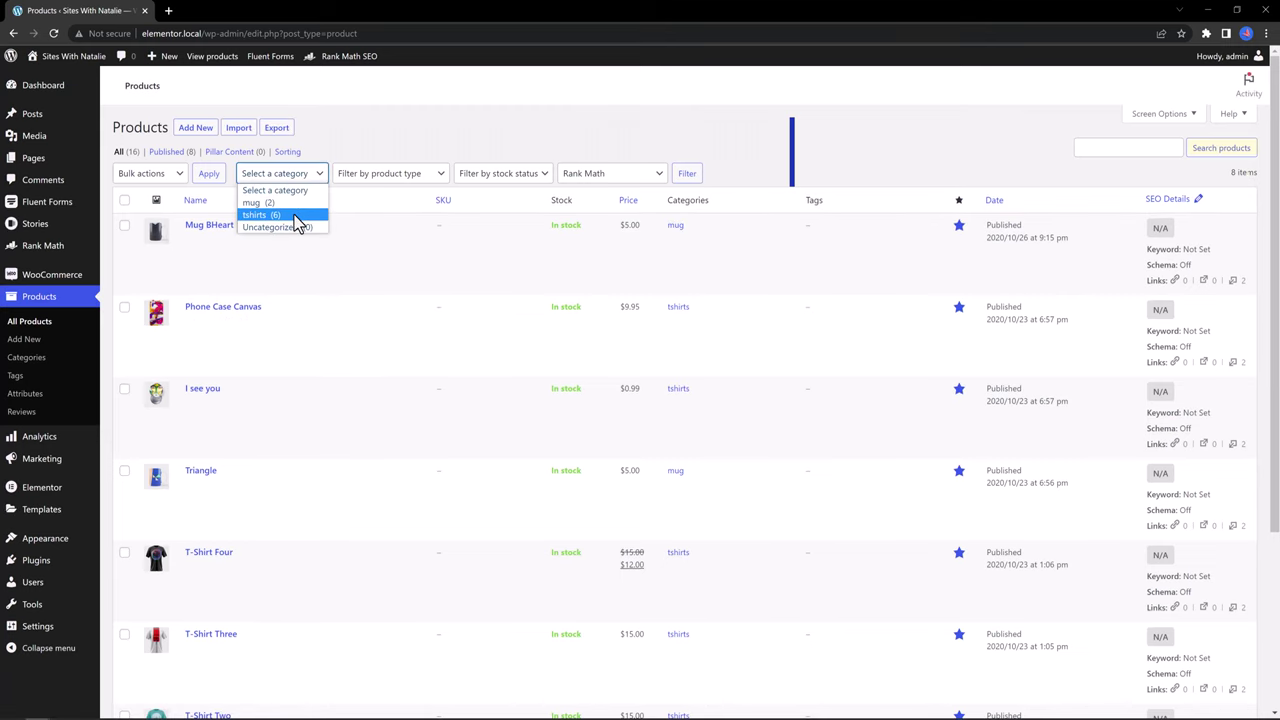
pyautogui.click(318, 215)
pyautogui.click(688, 174)
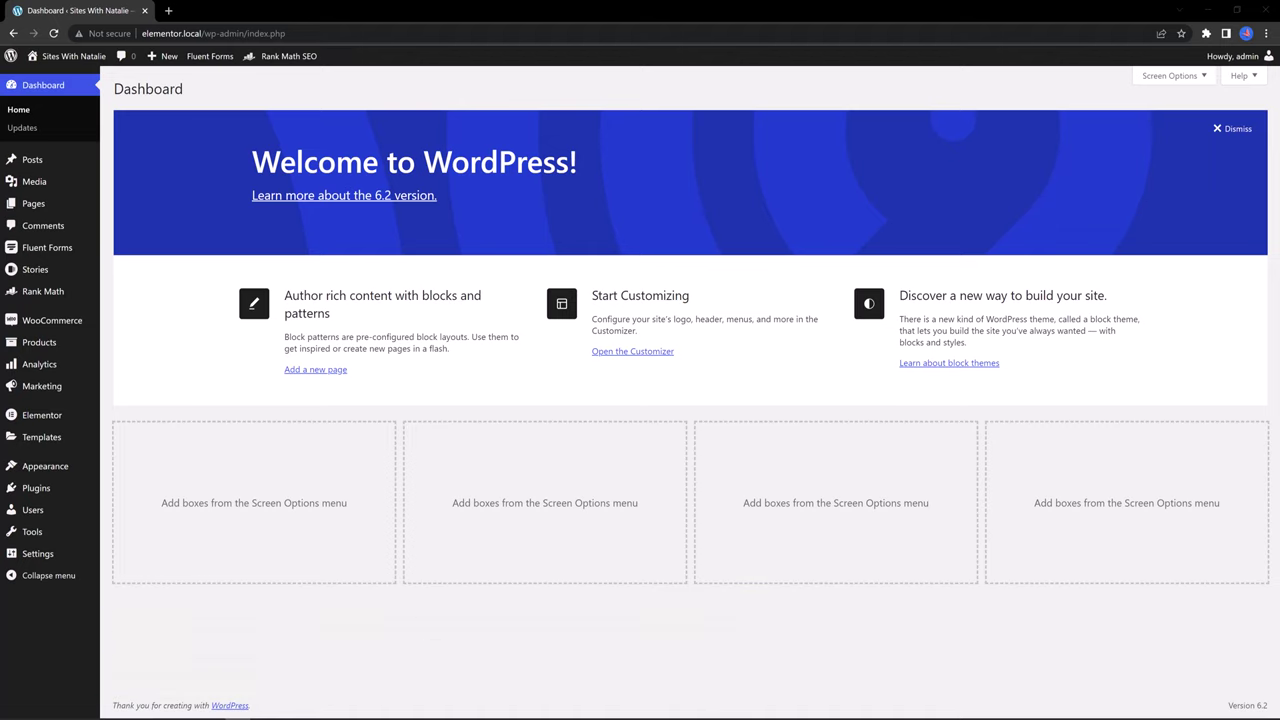
# Search the plugin directory for 'Rank Math', confirming Rank Math SEO is already active.
pyautogui.moveTo(36, 488)
pyautogui.click(126, 508)
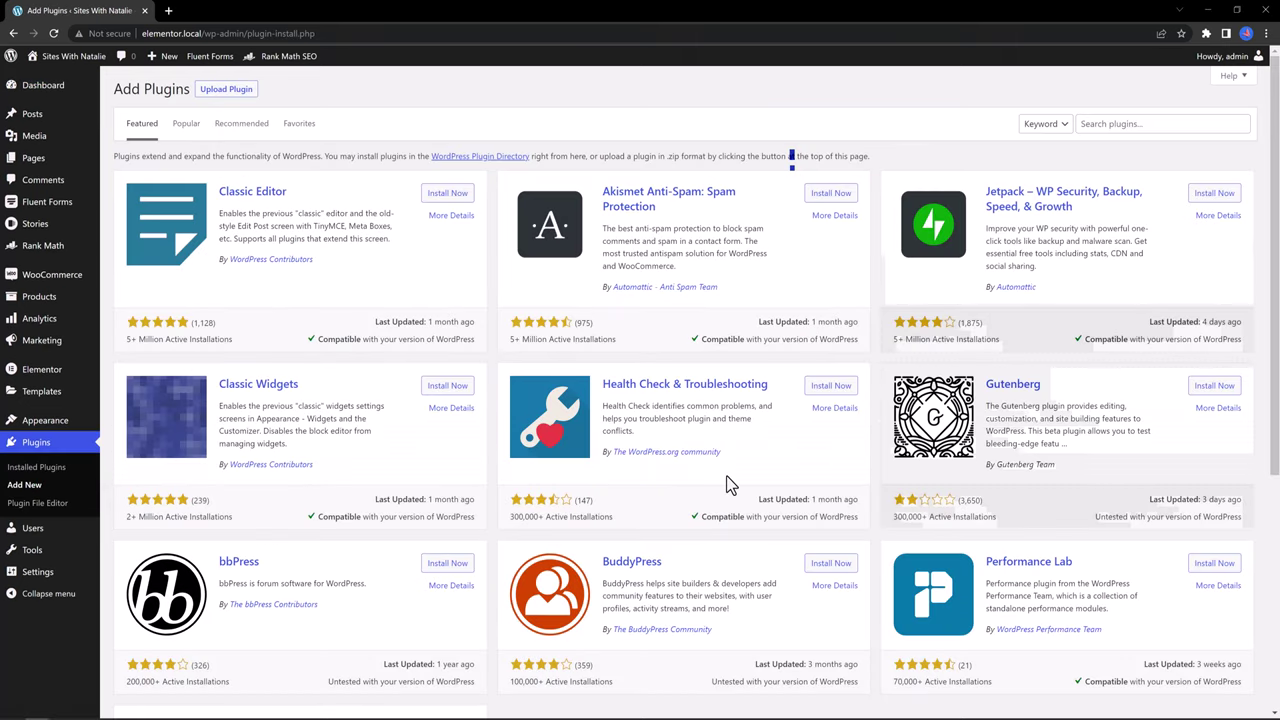
pyautogui.click(1140, 123)
pyautogui.write('Rank Math')
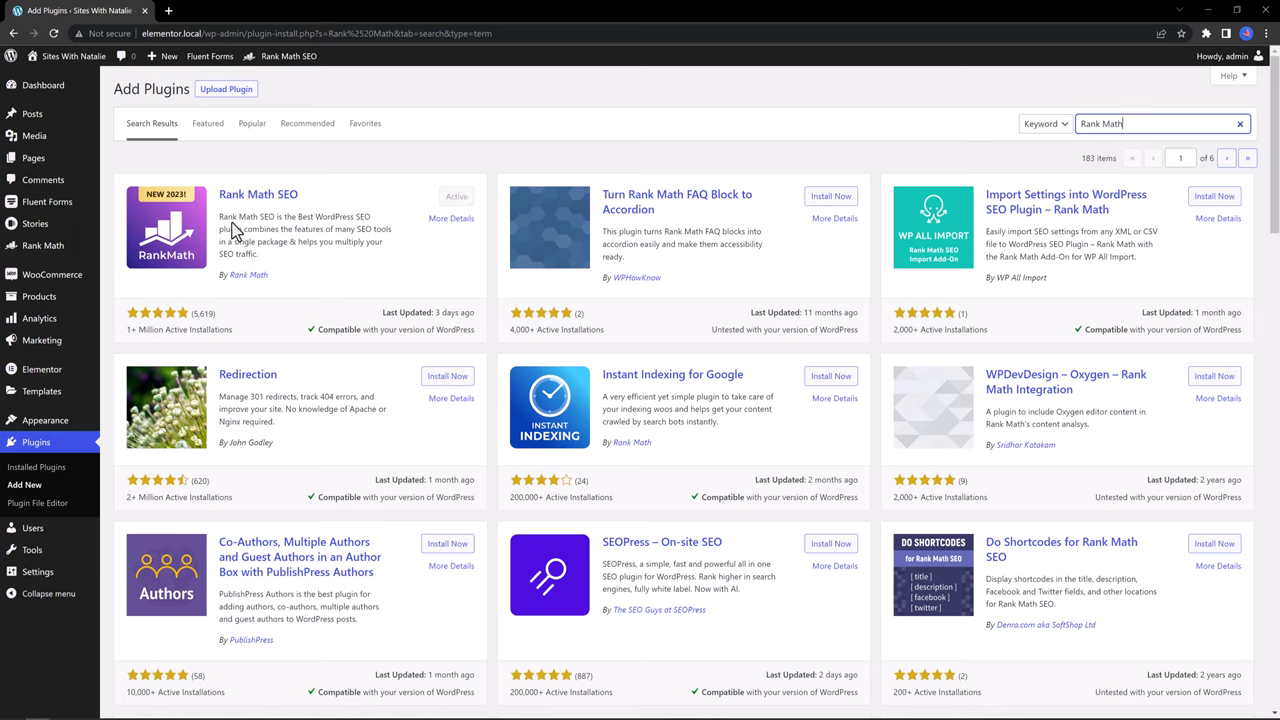
pyautogui.moveTo(44, 255)
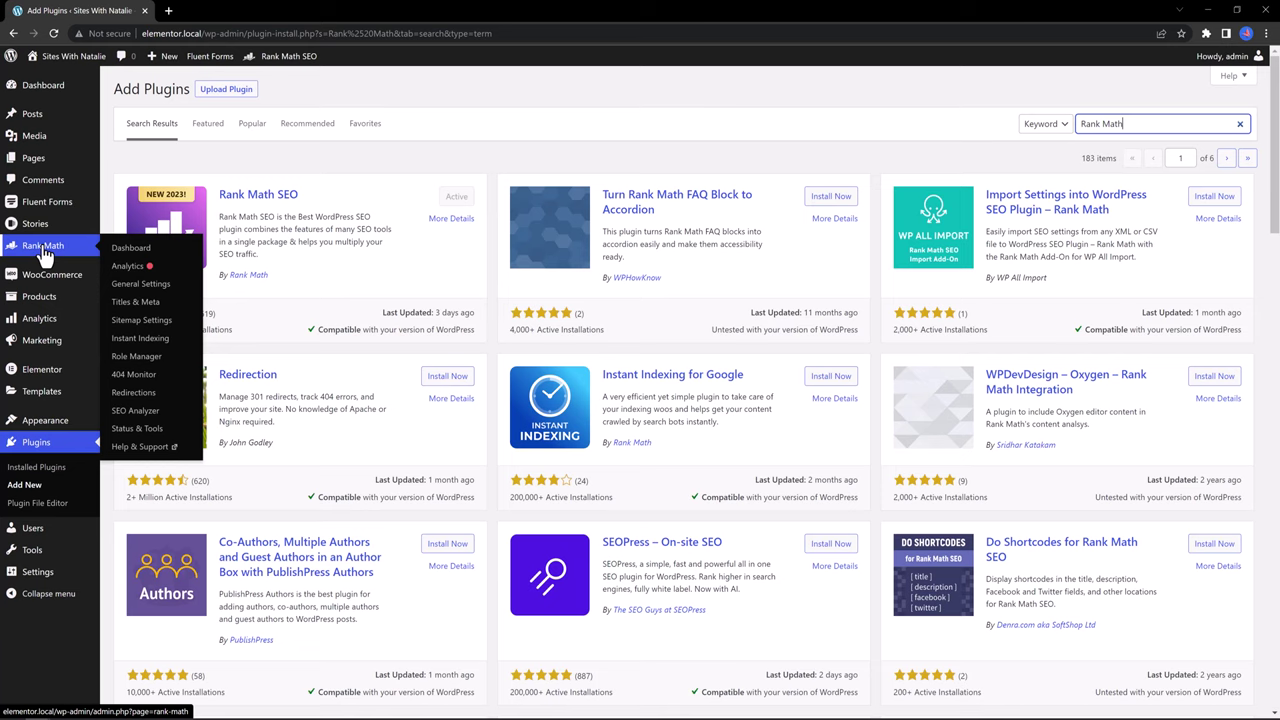
# Open the Rank Math dashboard and its Setup Wizard, scrolling through the modules.
pyautogui.click(44, 255)
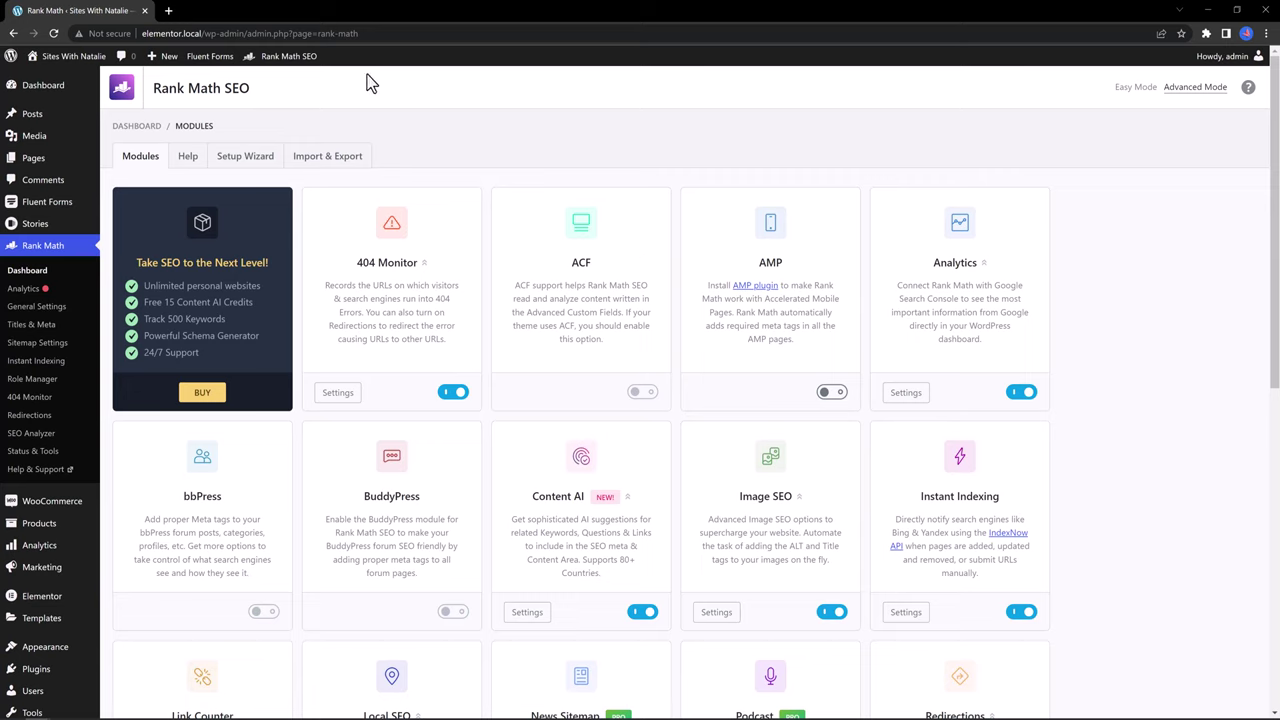
pyautogui.click(257, 163)
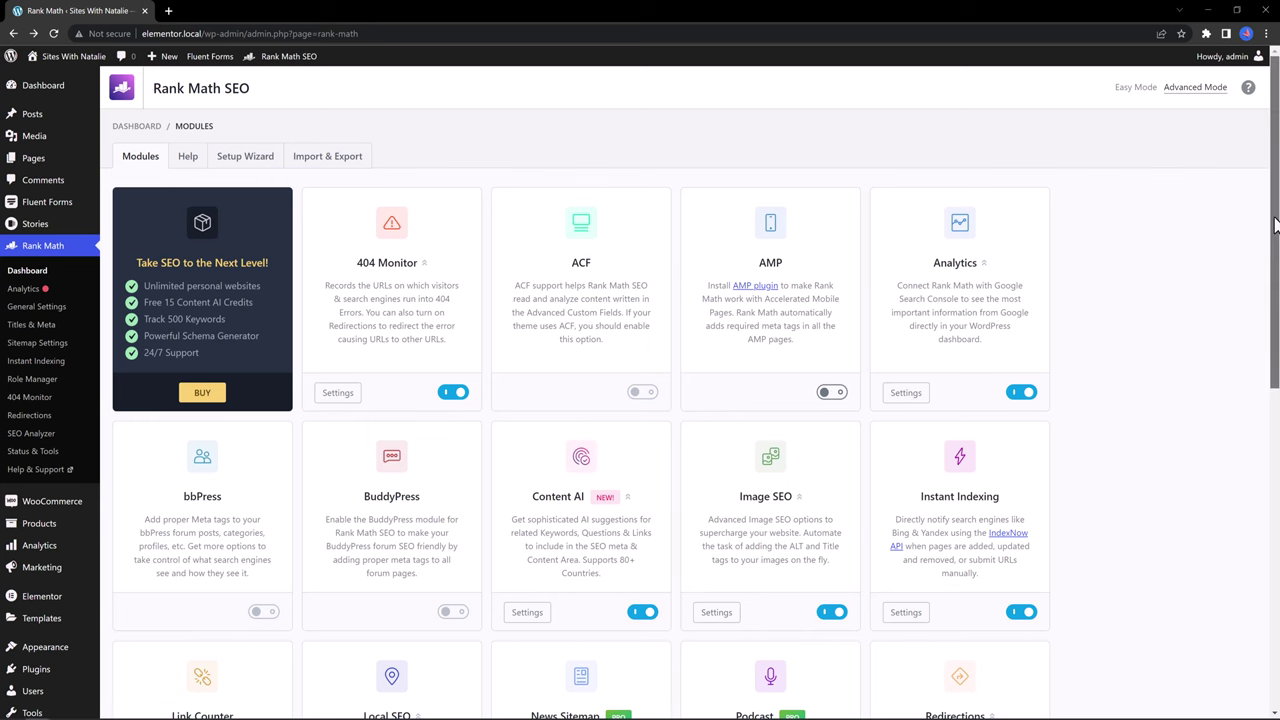
pyautogui.moveTo(1274, 225); pyautogui.dragTo(1275, 530)
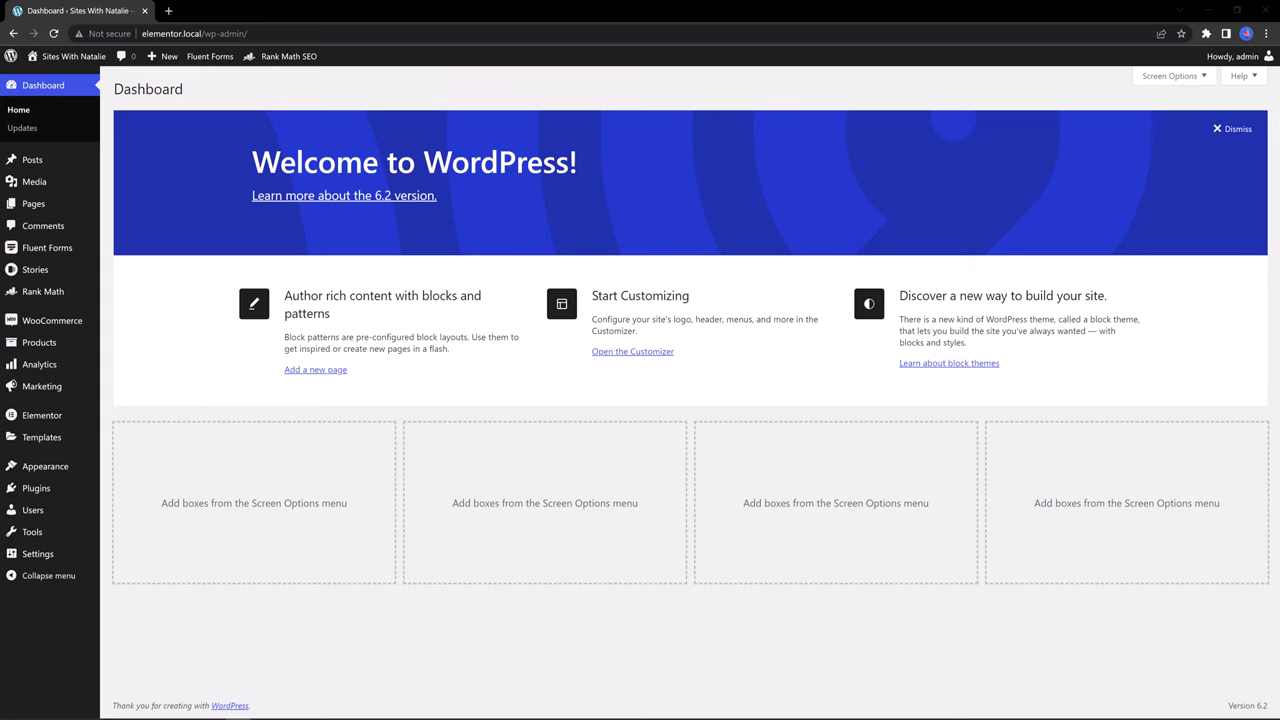
# In Rank Math's WooCommerce settings, enable base removal and set Brand to Product categories.
pyautogui.moveTo(60, 295)
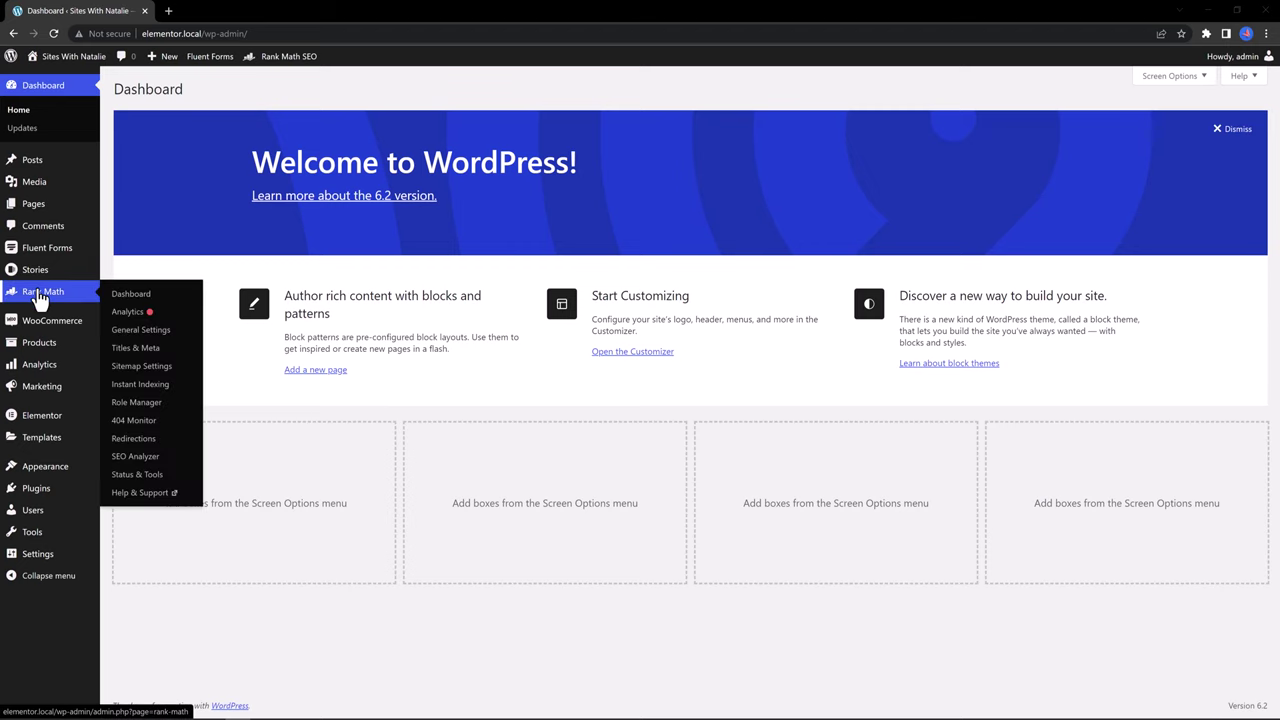
pyautogui.click(127, 330)
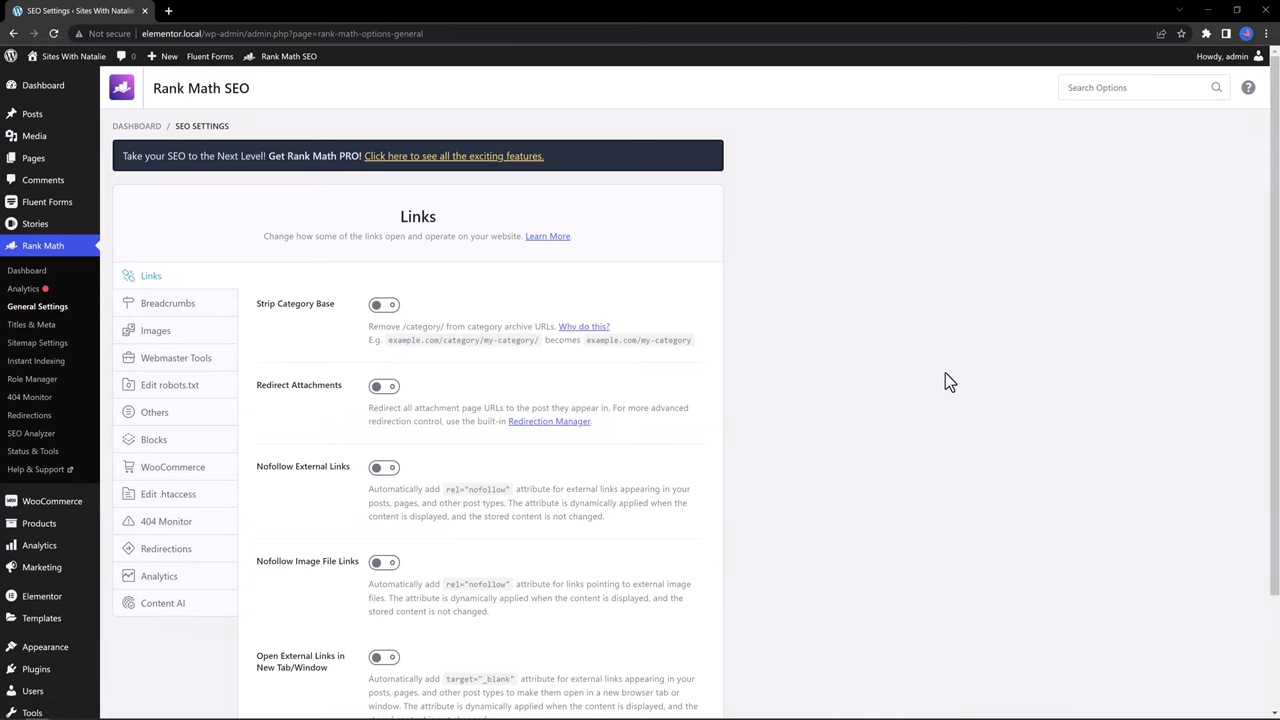
pyautogui.click(199, 470)
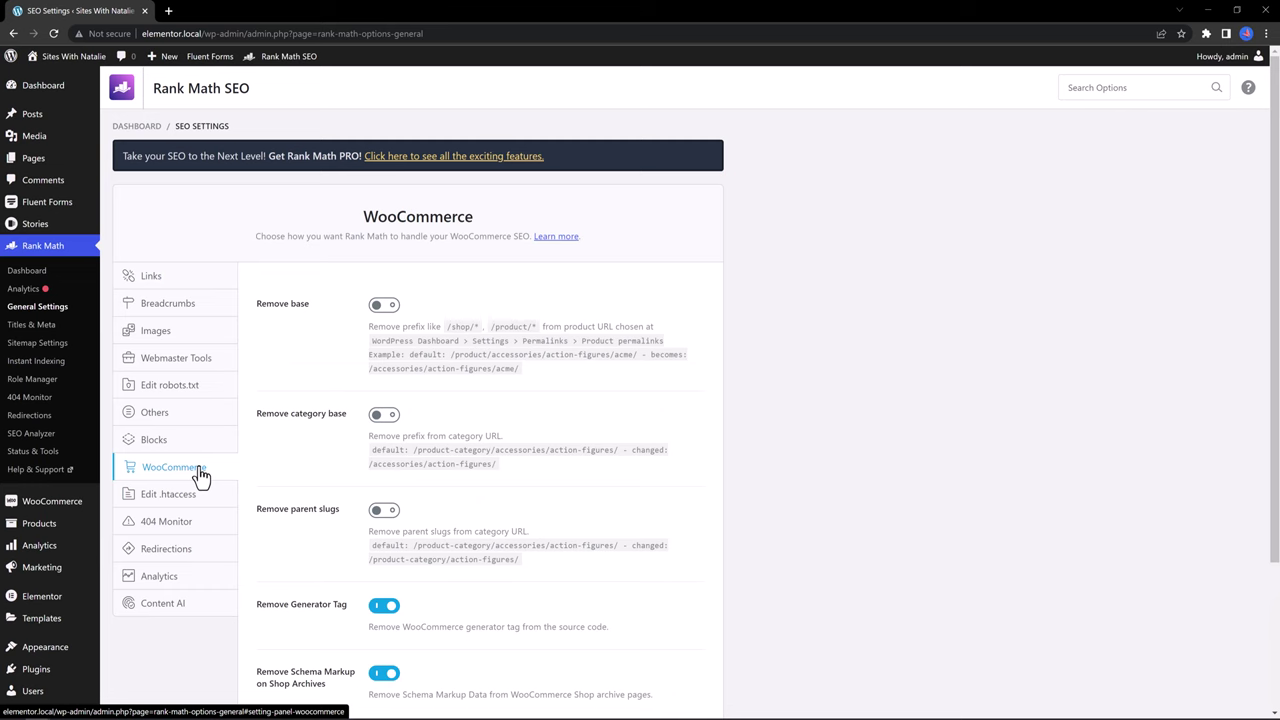
pyautogui.scroll(-3, 280, 350)
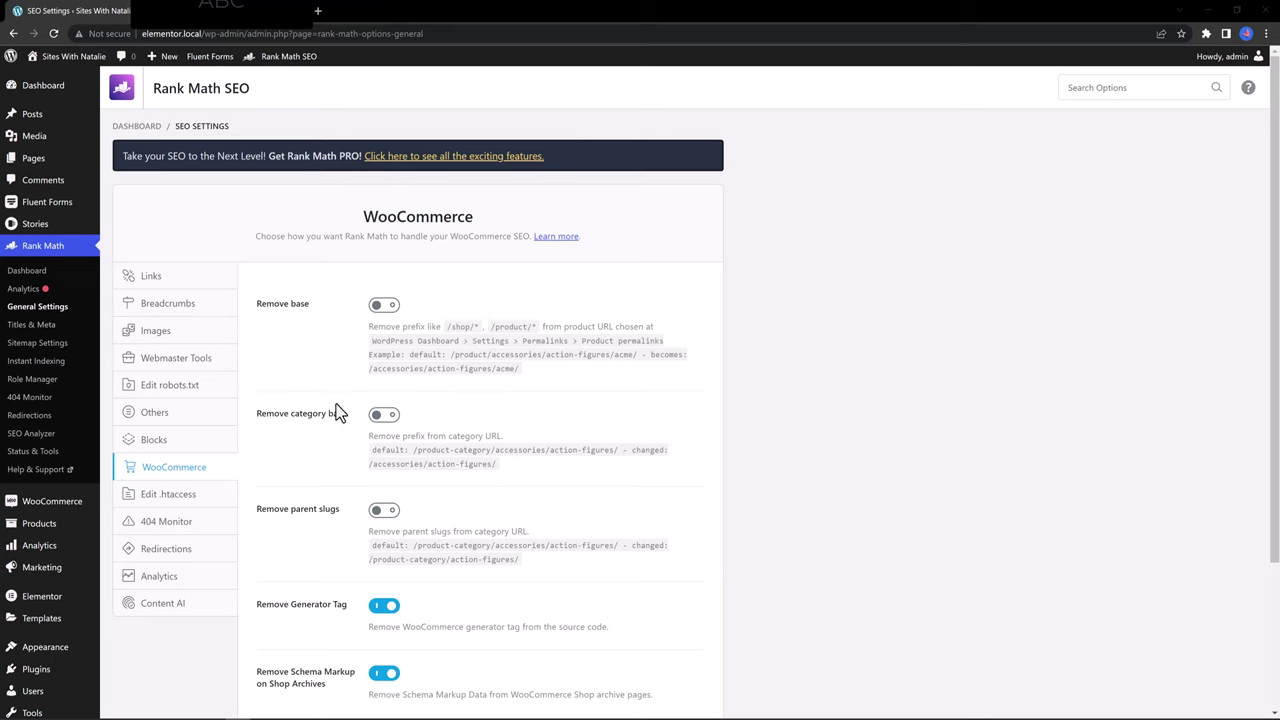
pyautogui.click(393, 312)
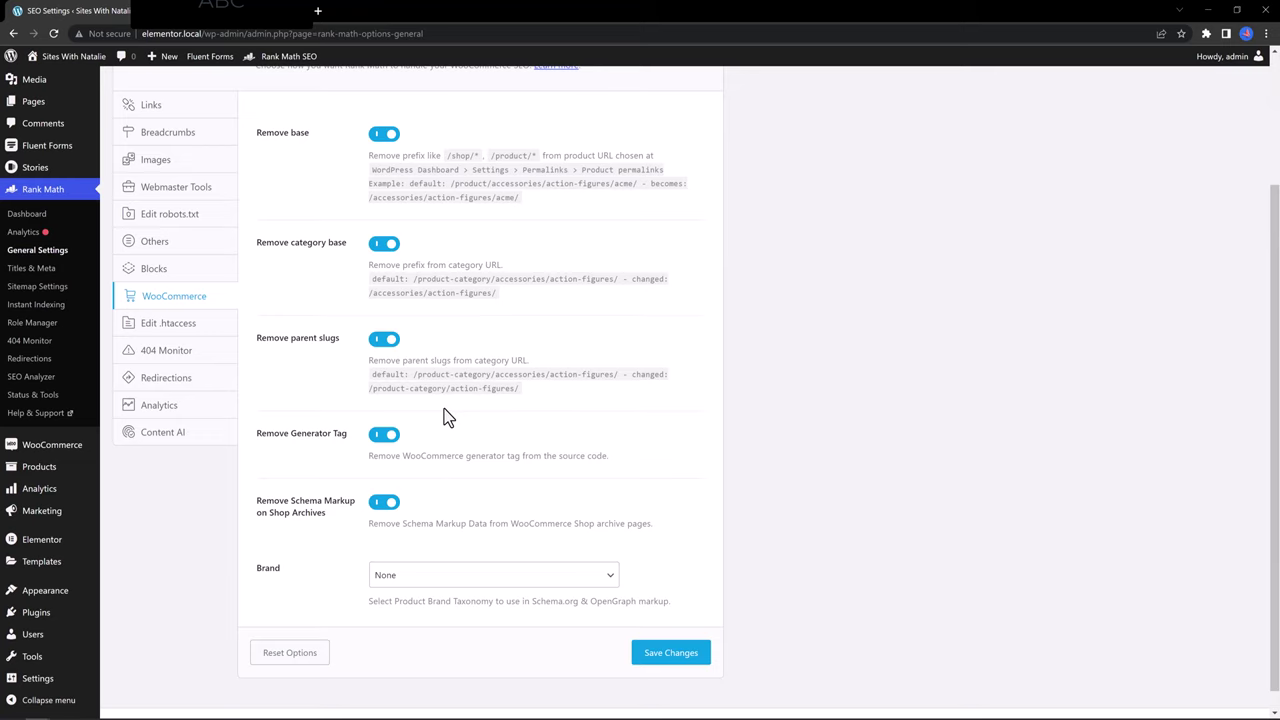
pyautogui.scroll(-1, 504, 552)
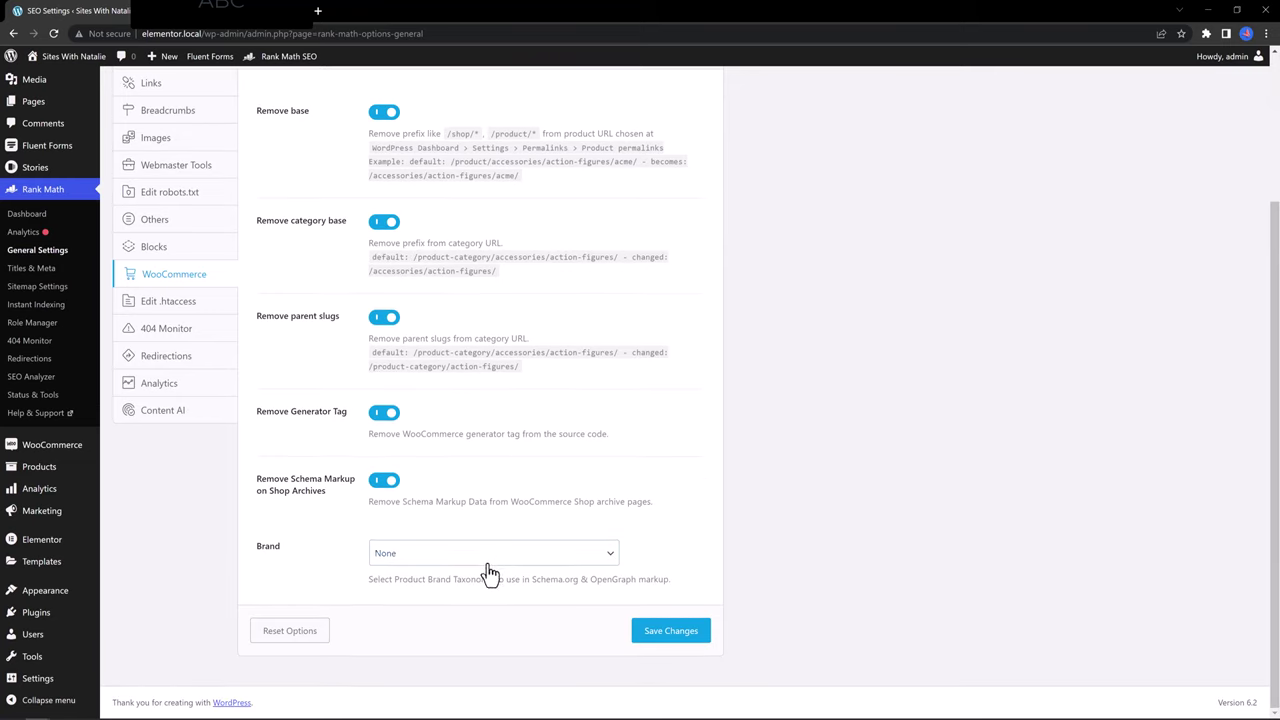
pyautogui.click(424, 565)
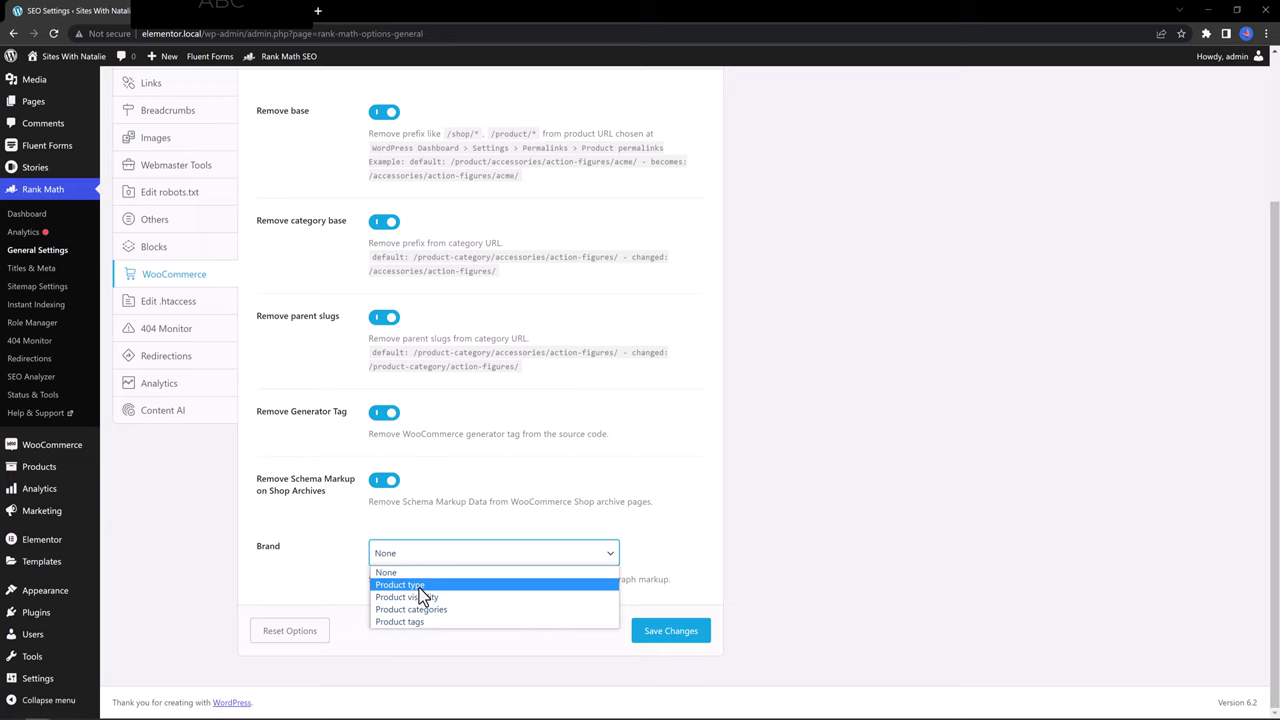
pyautogui.click(452, 609)
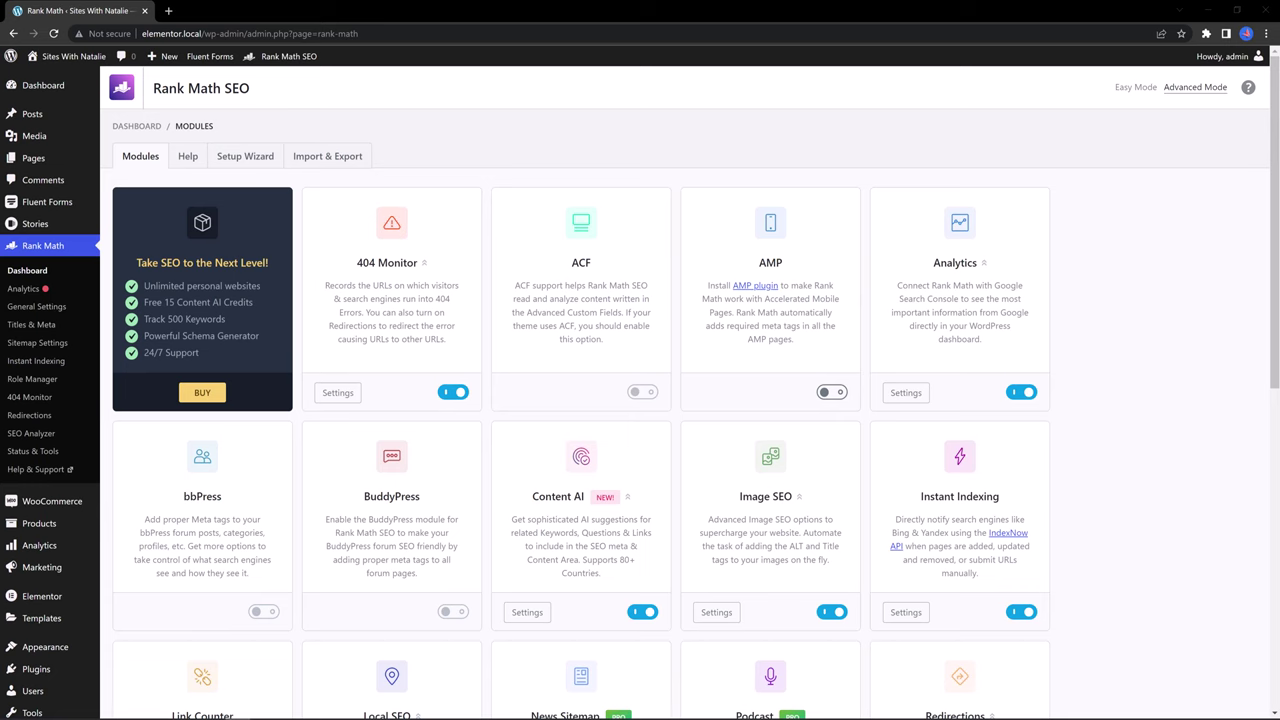
# Cut ' %sep% %sitename%' from the Product categories archive title, leaving '%term% Archives %page%'.
pyautogui.click(45, 328)
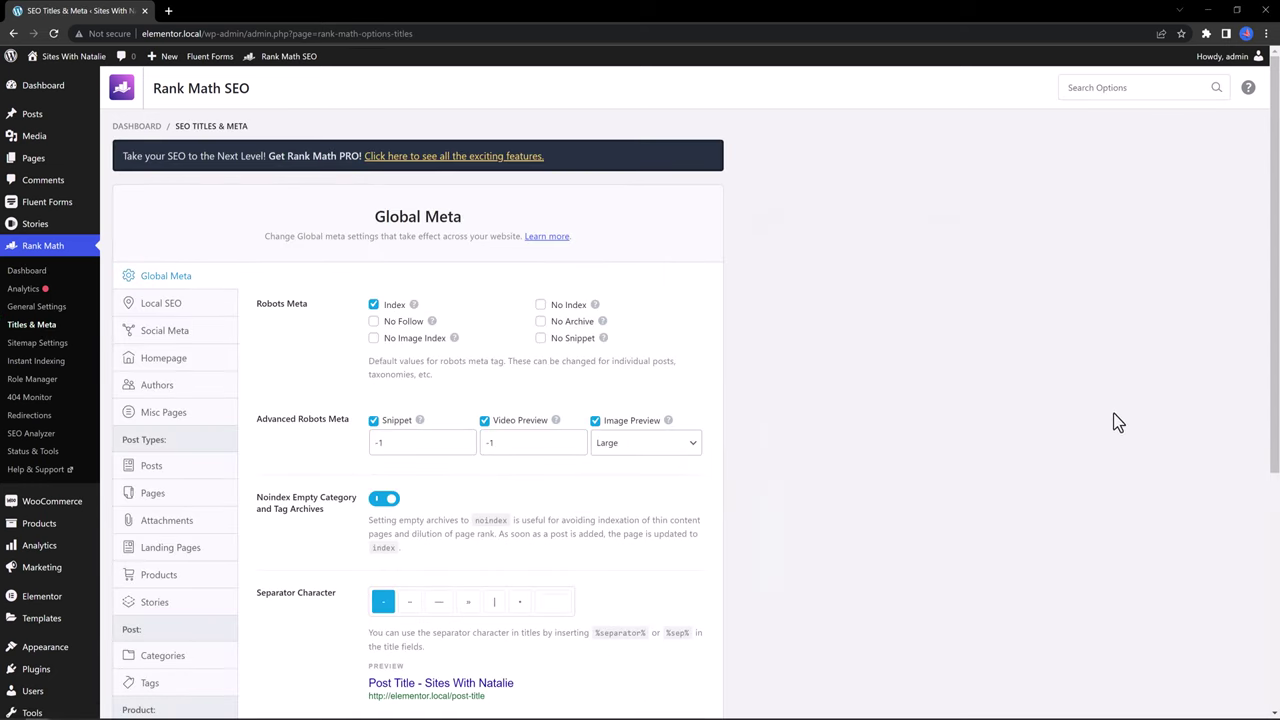
pyautogui.moveTo(1272, 454); pyautogui.dragTo(1273, 571)
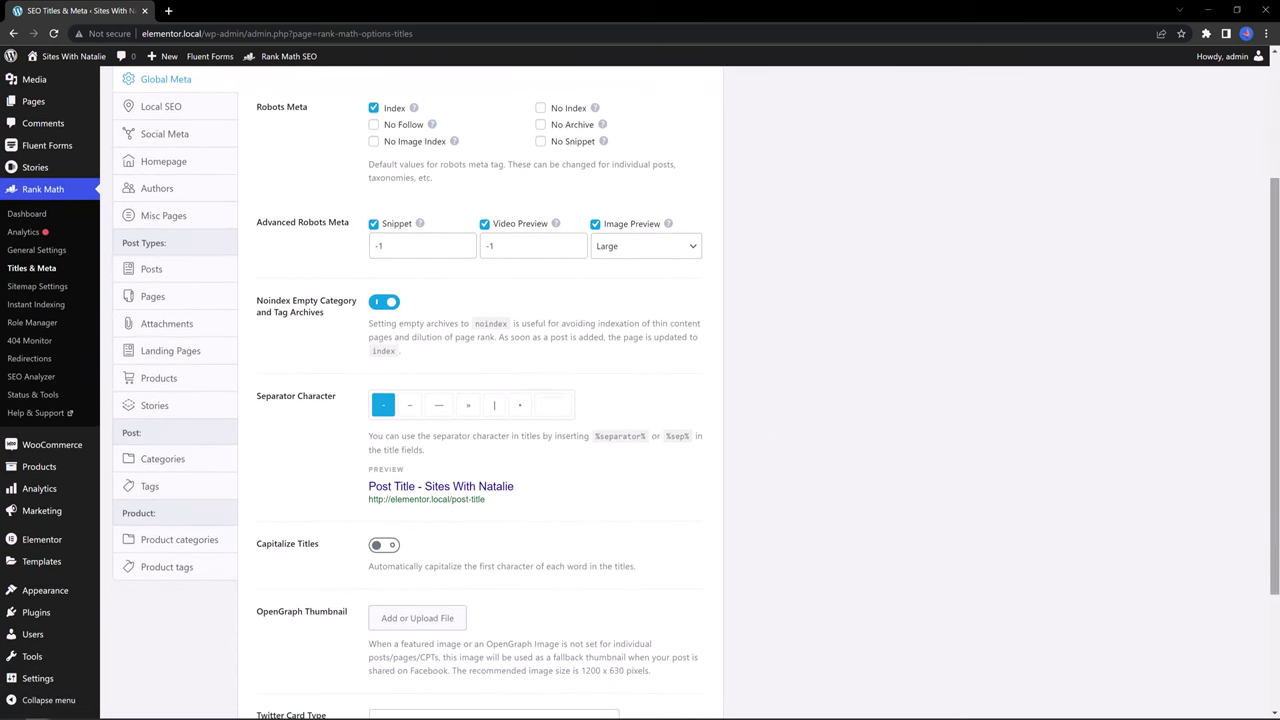
pyautogui.click(197, 545)
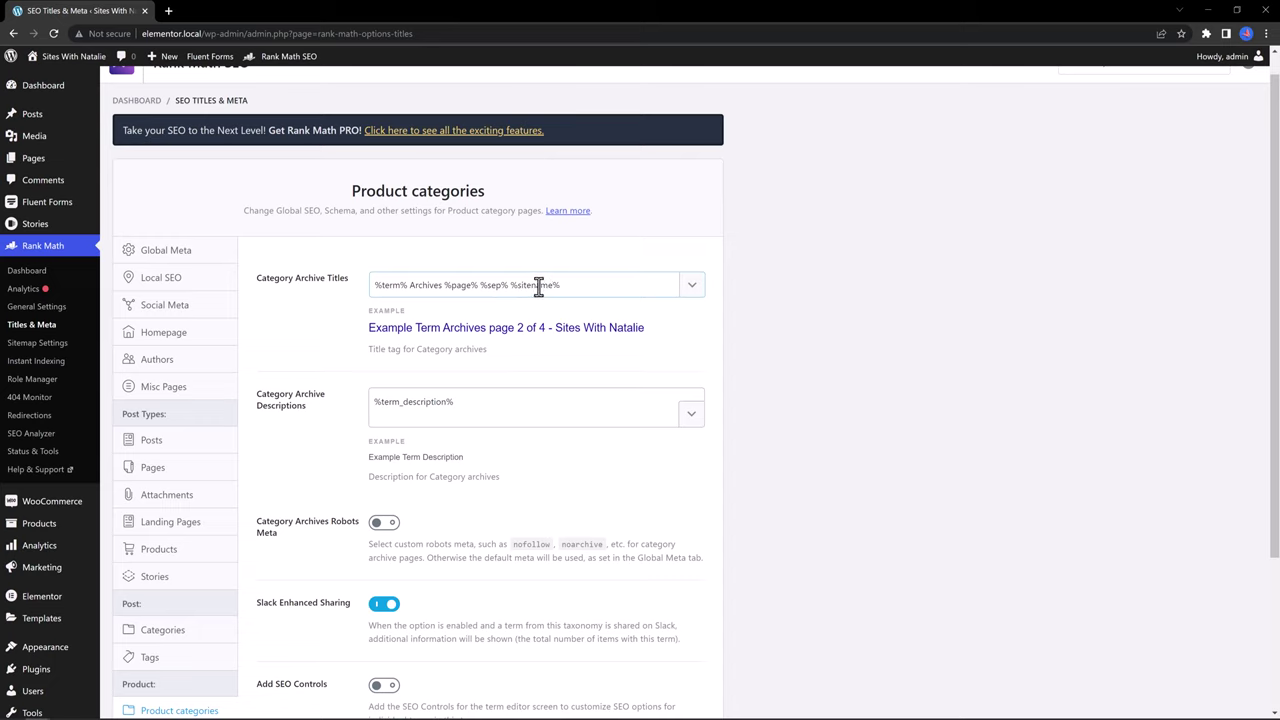
pyautogui.doubleClick(538, 285)
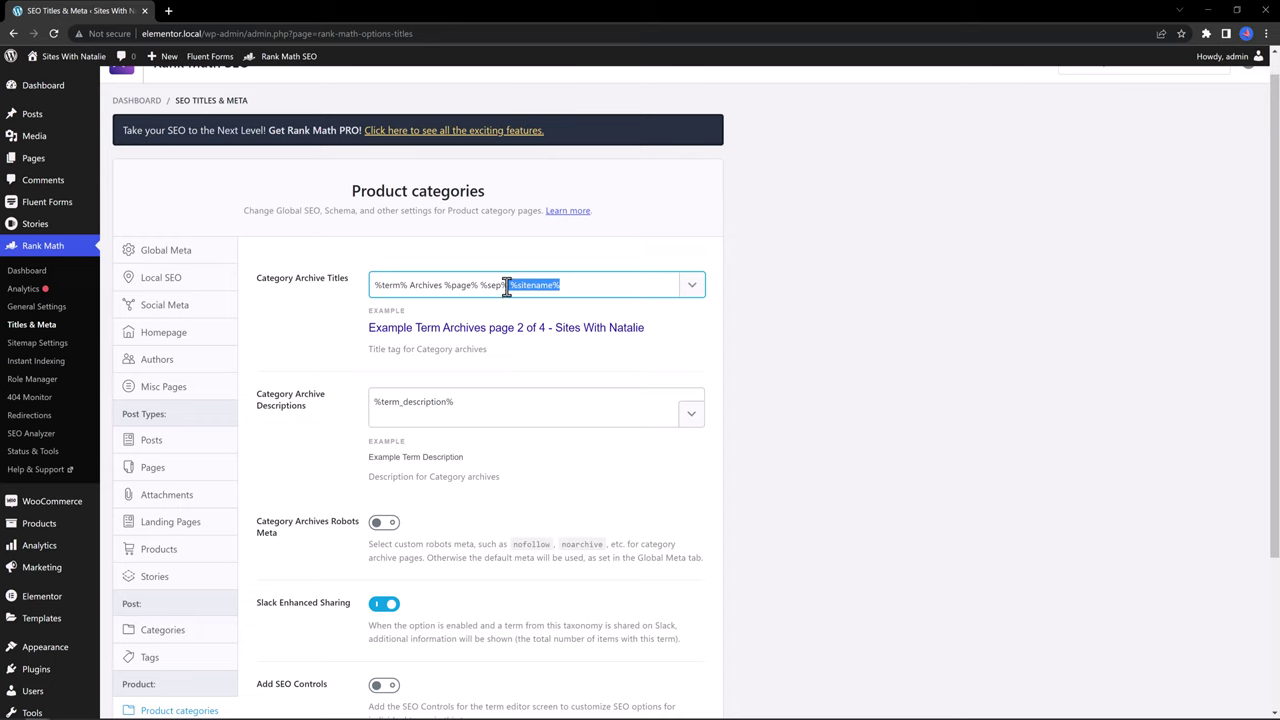
pyautogui.press('BackSpace')
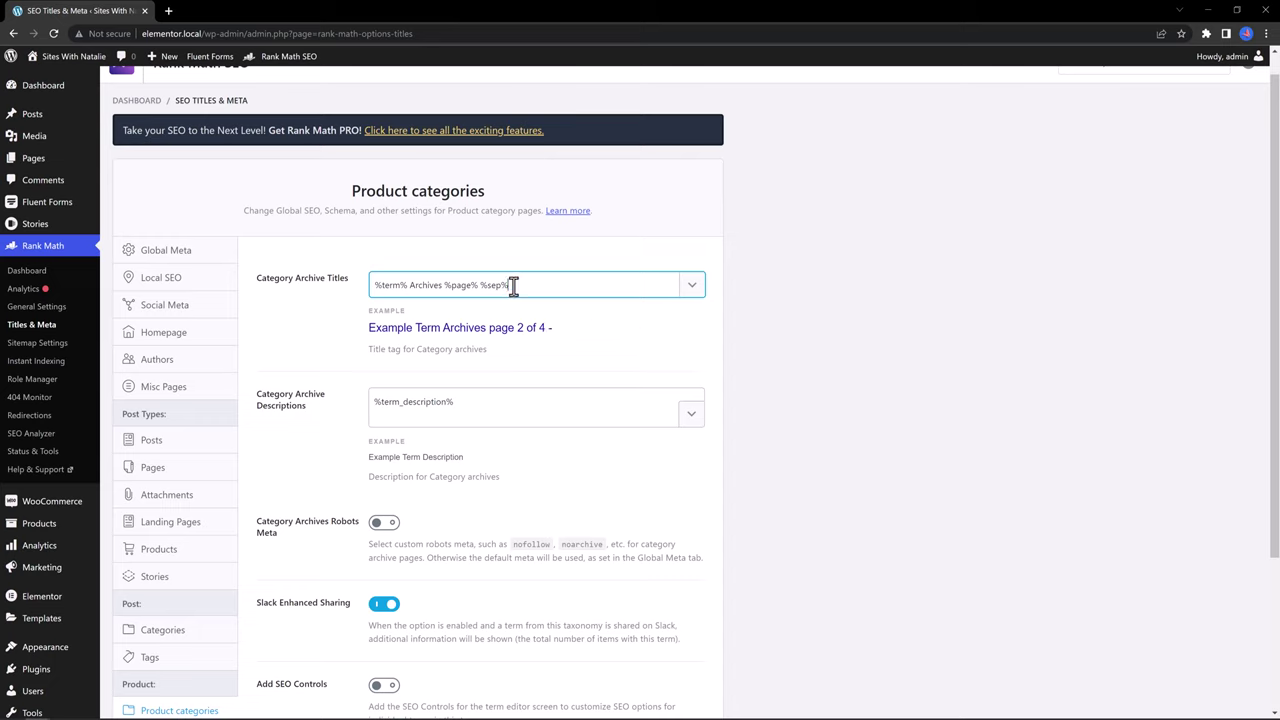
pyautogui.press('BackSpace')
pyautogui.press('BackSpace')
pyautogui.press('BackSpace')
pyautogui.press('BackSpace')
pyautogui.press('BackSpace')
pyautogui.press('BackSpace')
pyautogui.click(691, 287)
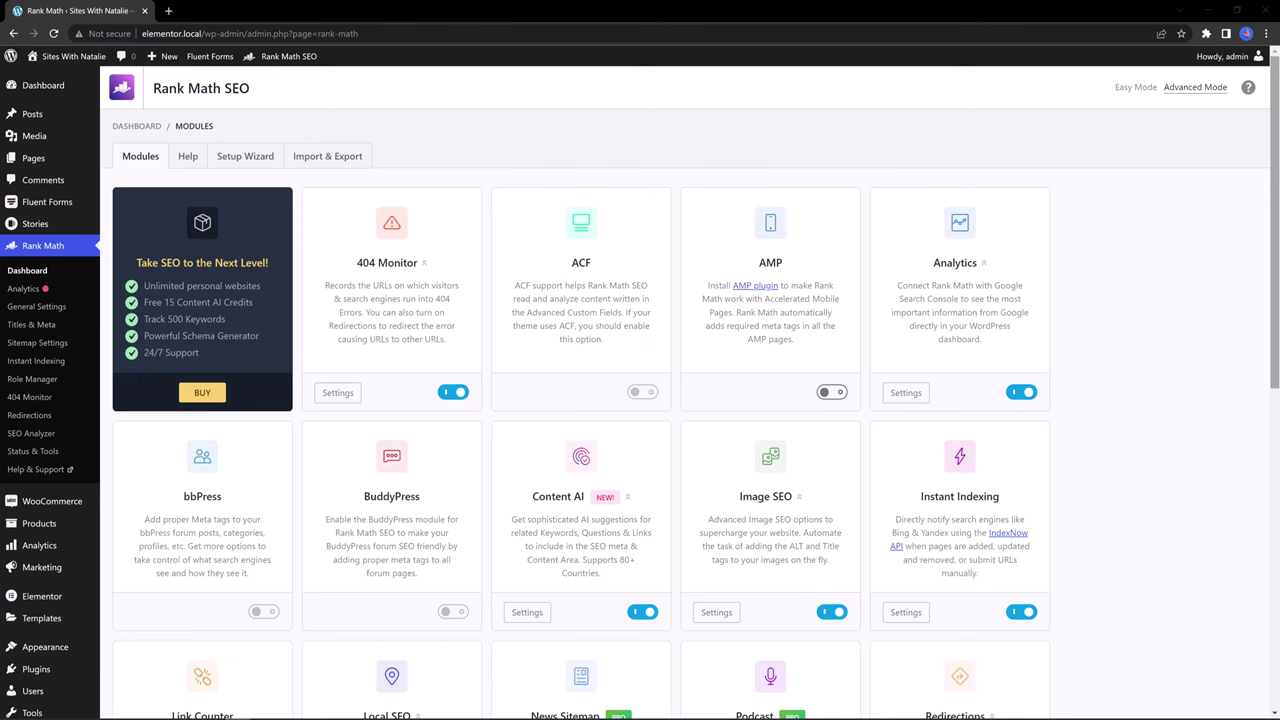
# Open Mug BHeart for editing and scroll down to its Rank Math SEO panel.
pyautogui.click(129, 523)
pyautogui.click(224, 245)
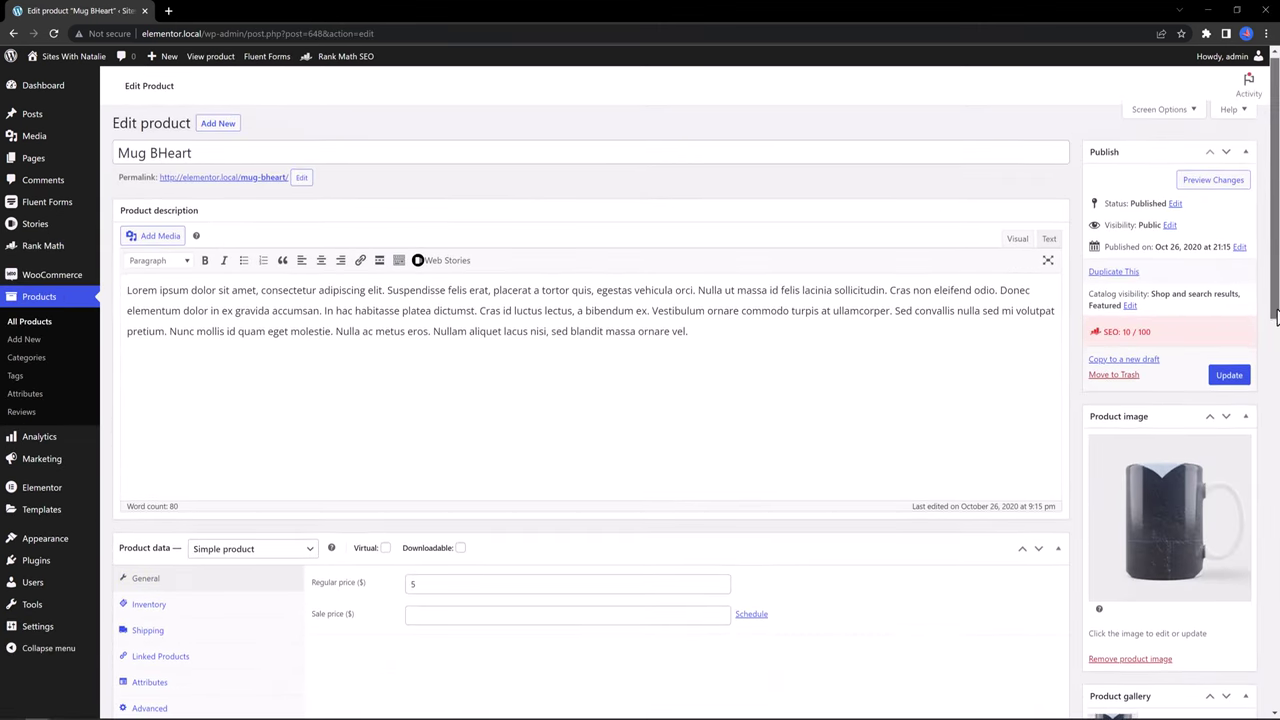
pyautogui.scroll(-1, 1275, 333)
pyautogui.moveTo(1275, 333); pyautogui.dragTo(1275, 392)
pyautogui.scroll(-7, 1043, 391)
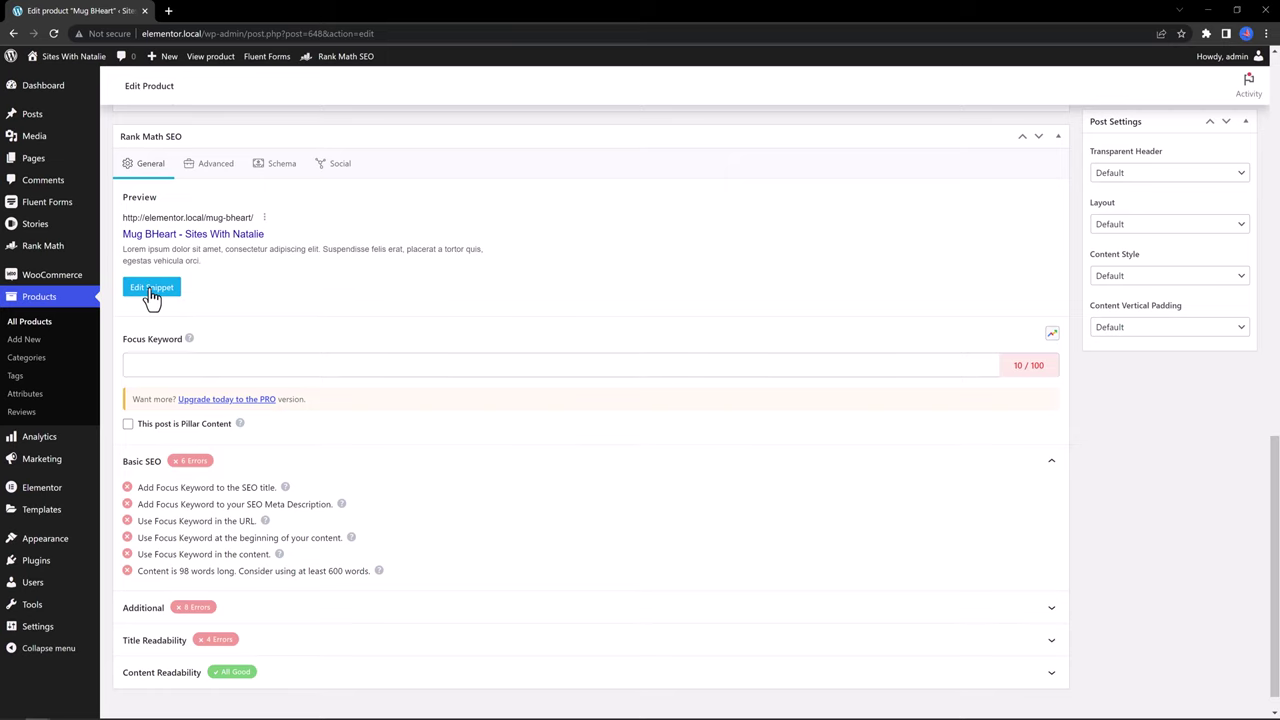
# In the snippet editor, prefix Mug BHeart's SEO title with 'Fantastic cheap cozy blue'.
pyautogui.click(152, 290)
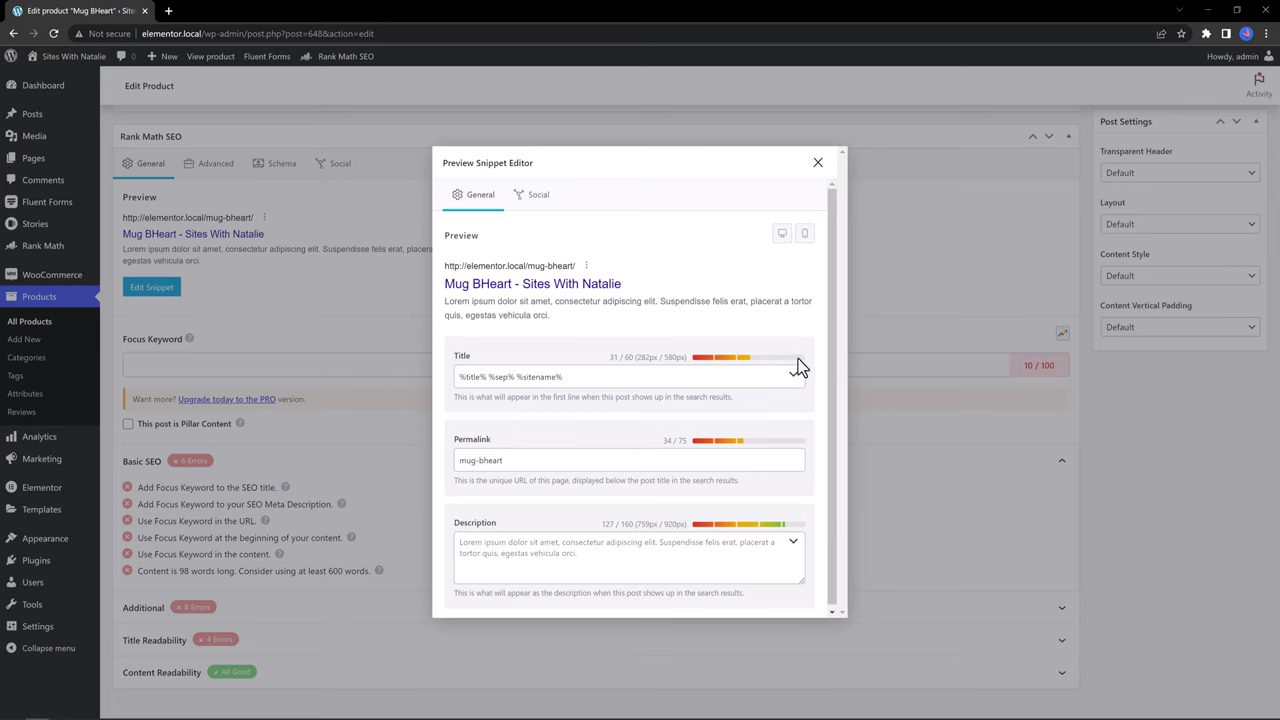
pyautogui.click(563, 374)
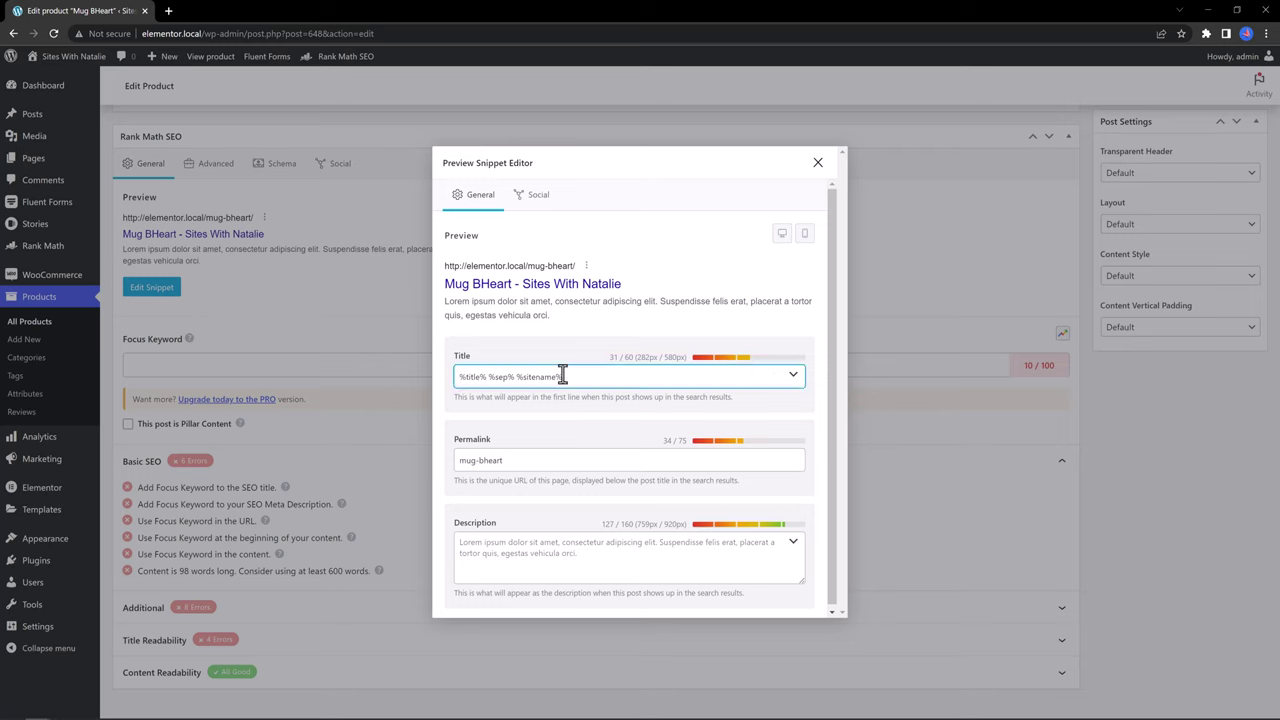
pyautogui.write('Fantastic')
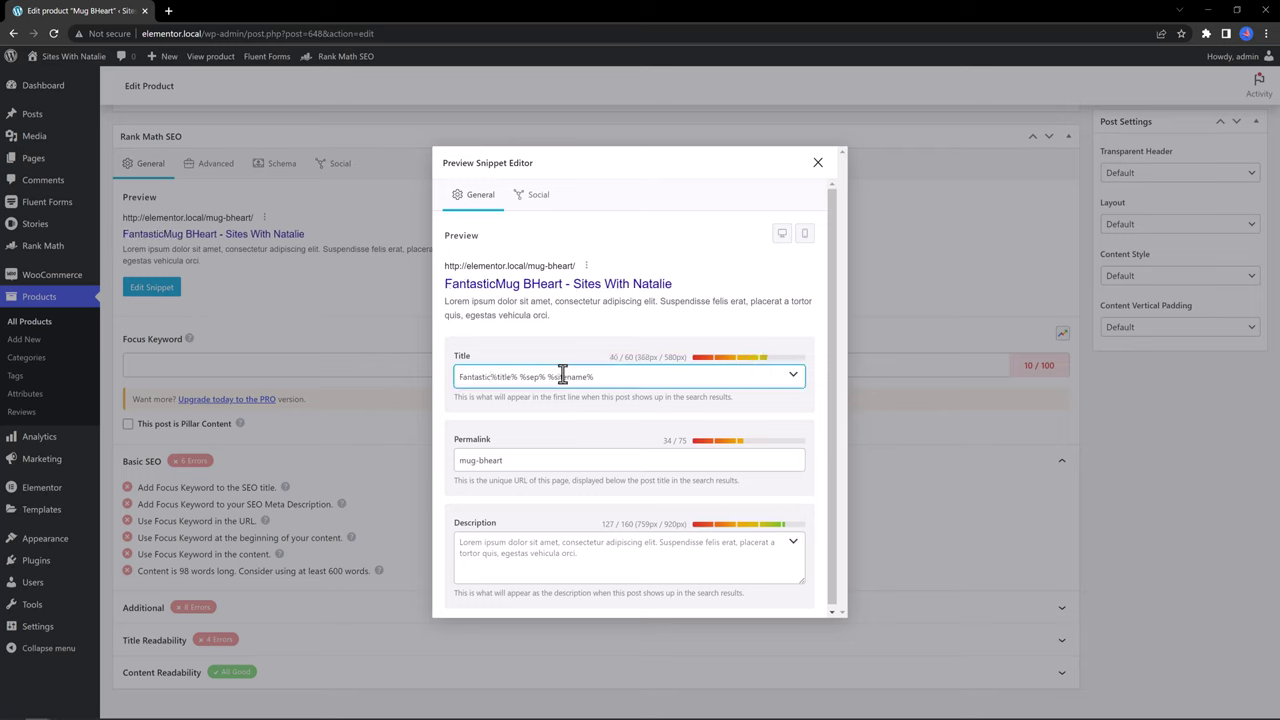
pyautogui.write(' chea')
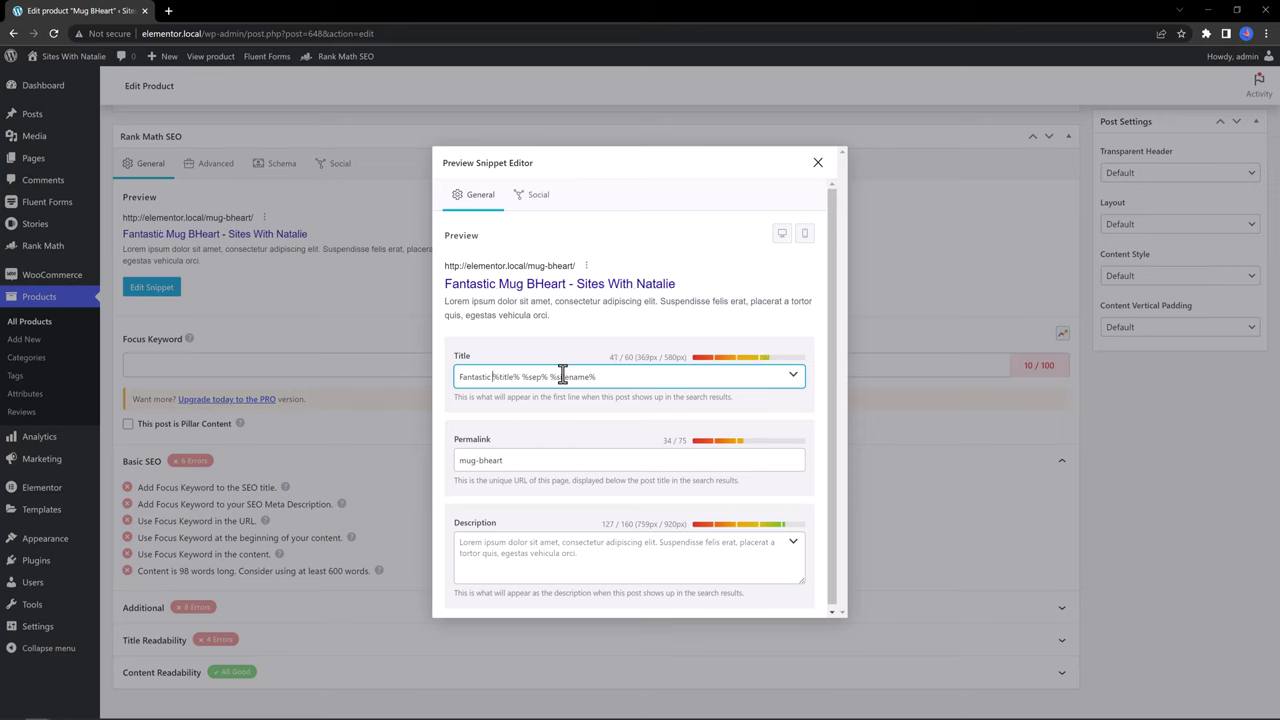
pyautogui.write('p')
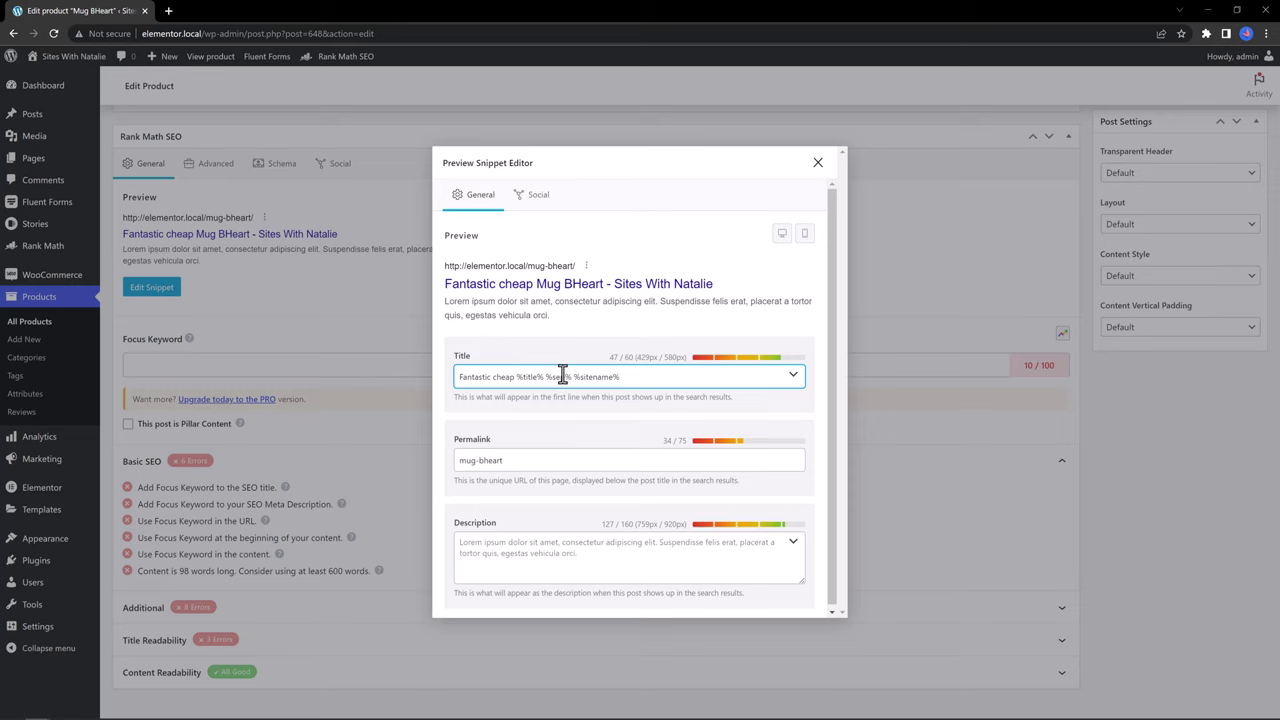
pyautogui.write('  cozy')
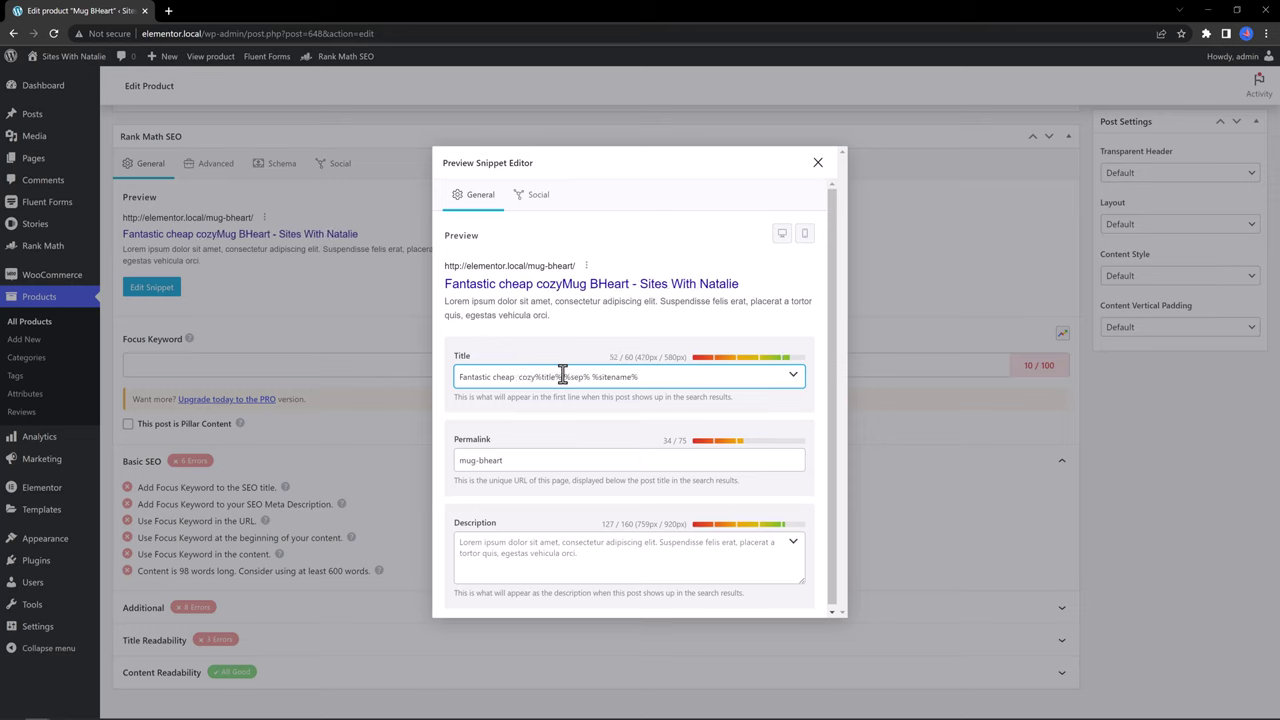
pyautogui.write(' blue')
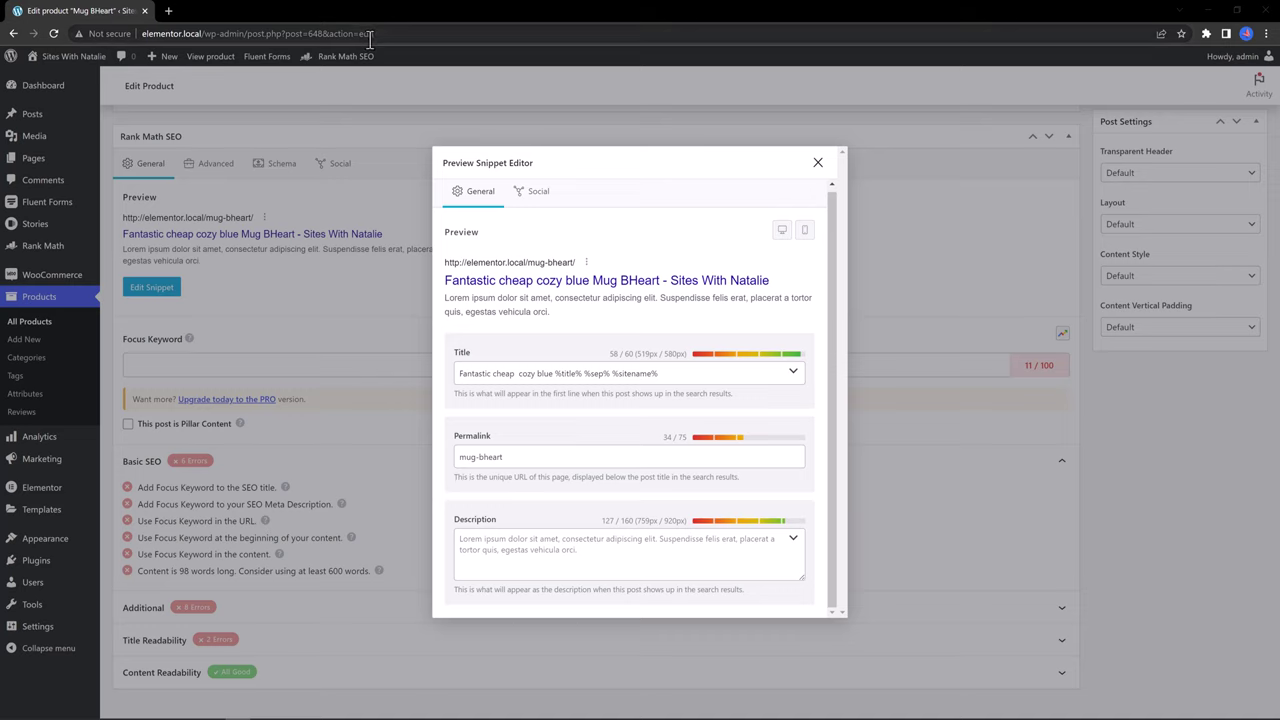
# Prefix the permalink slug with 'Fantastic cheap cozy' and select it for copying.
pyautogui.click(505, 460)
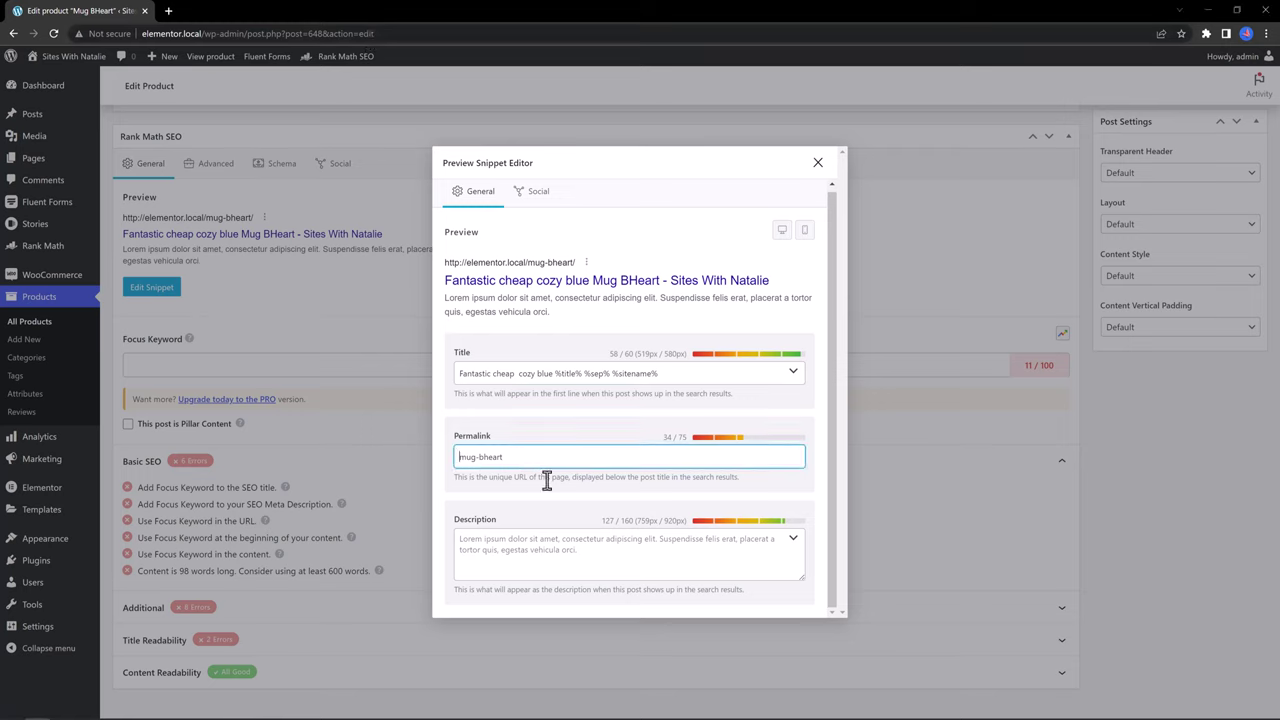
pyautogui.press('Home')
pyautogui.write('Fantastic cheap')
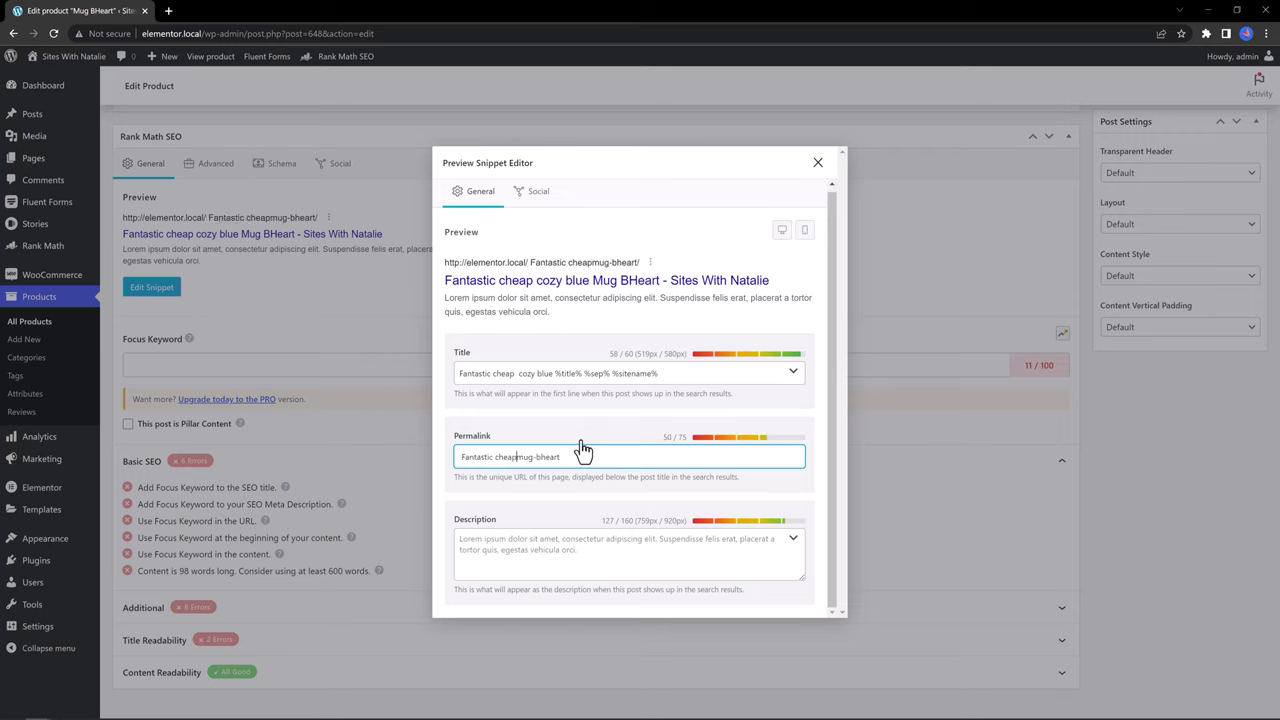
pyautogui.write('cozy')
pyautogui.press('End')
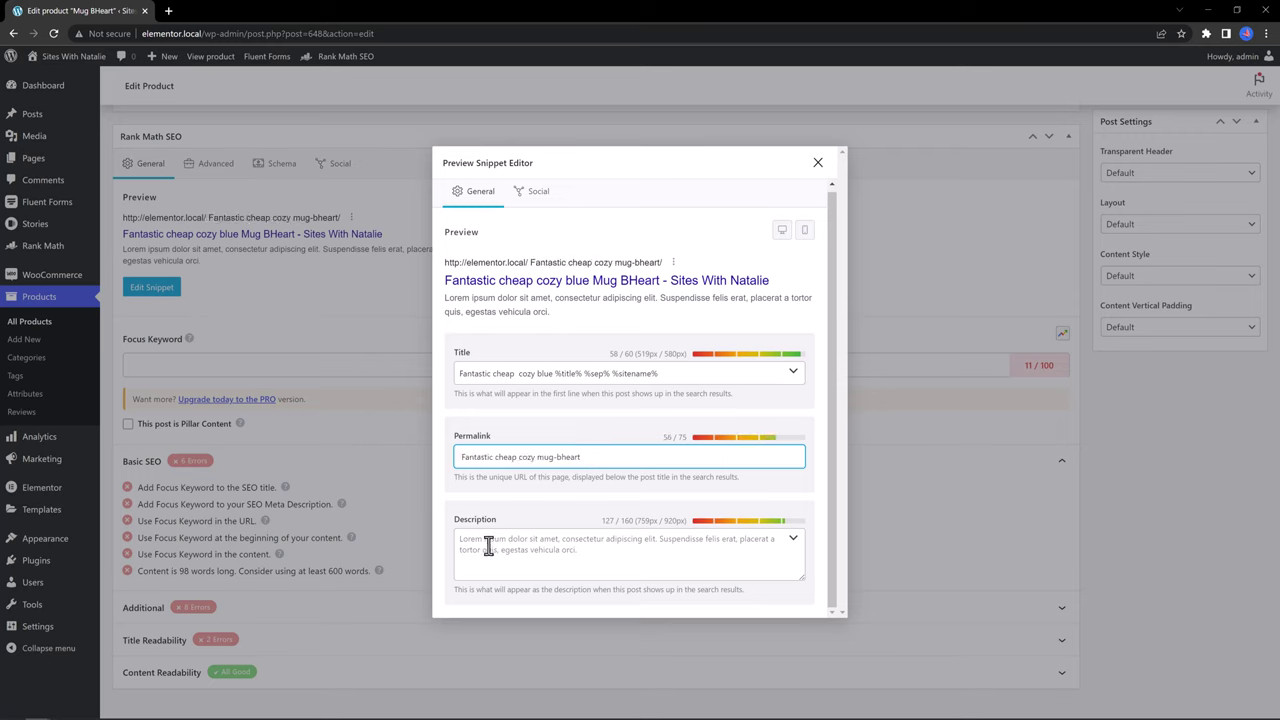
pyautogui.hotkey('ctrl', 'a')
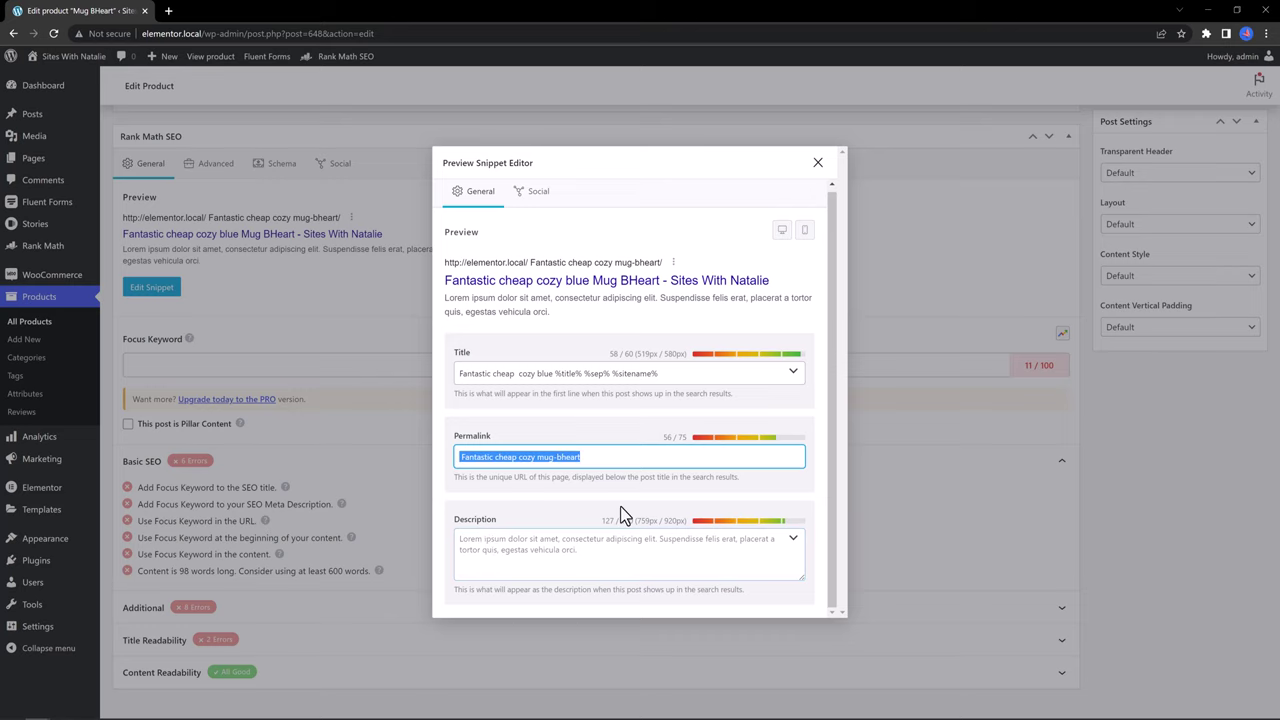
# Paste the permalink text into the meta description and check desktop and mobile previews.
pyautogui.click(458, 541)
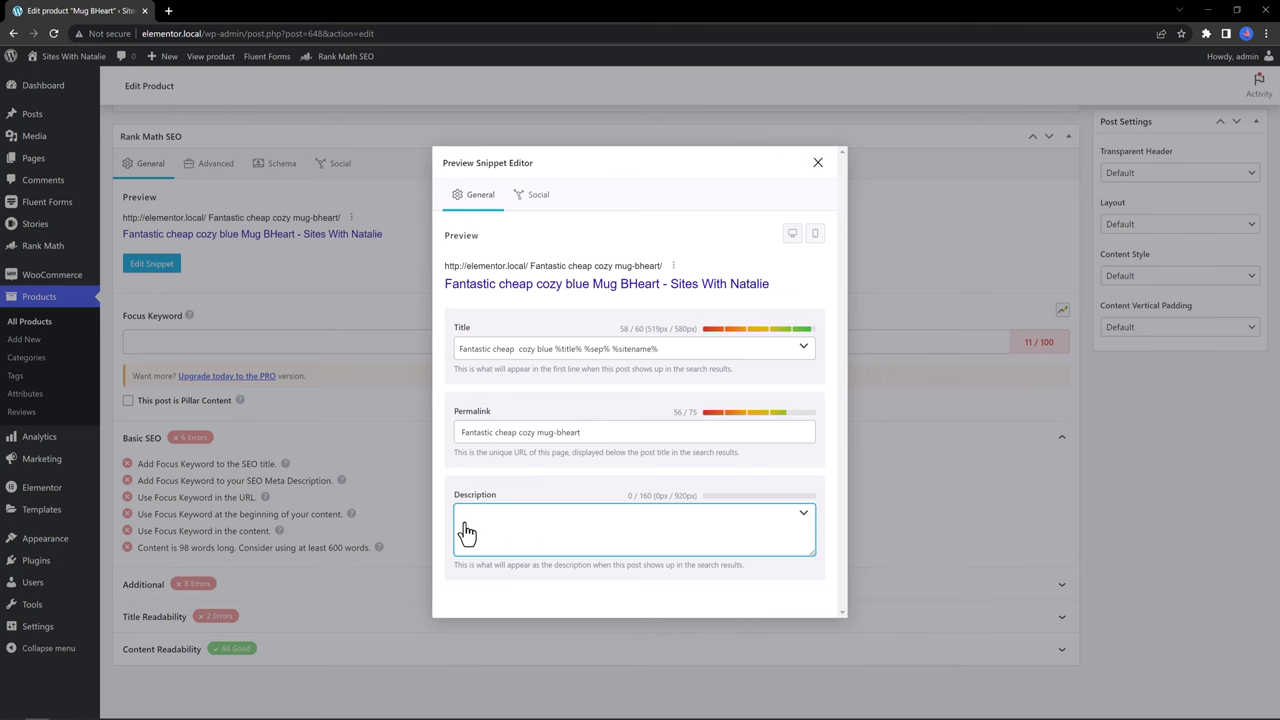
pyautogui.write('Fantastic cheap cozy mug-bheart.')
pyautogui.hotkey('ctrl', 'v')
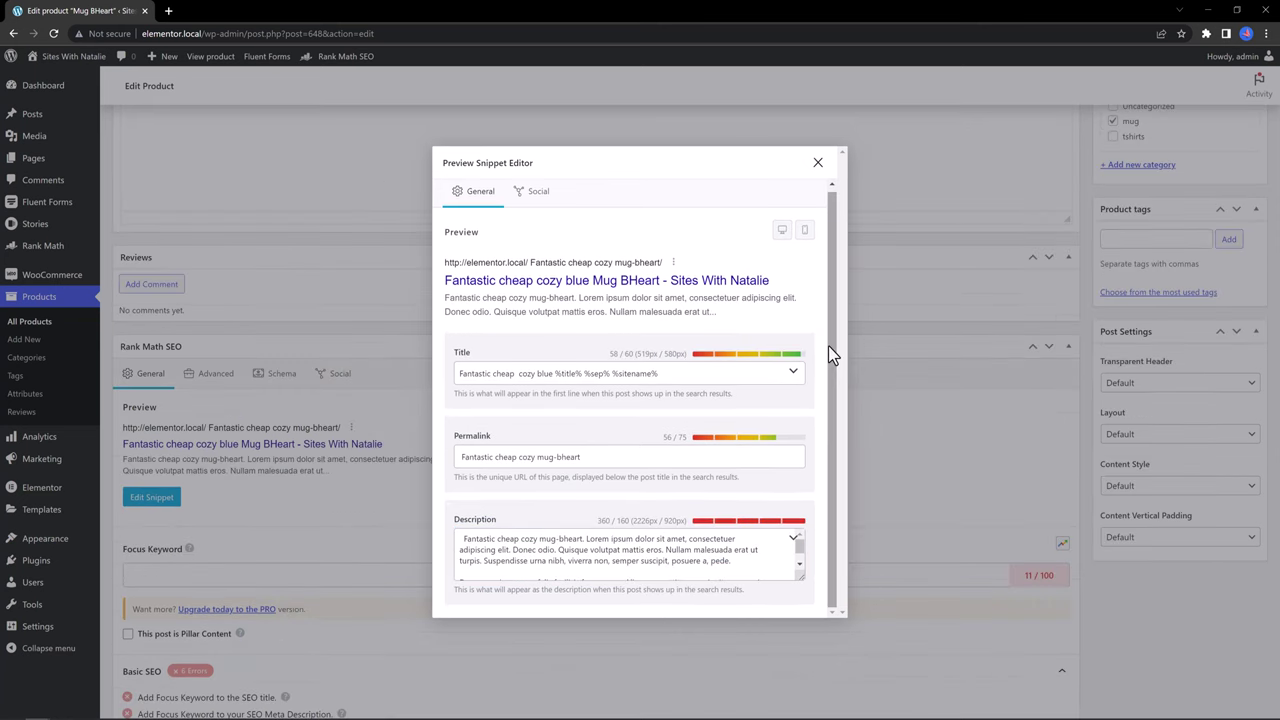
pyautogui.click(783, 232)
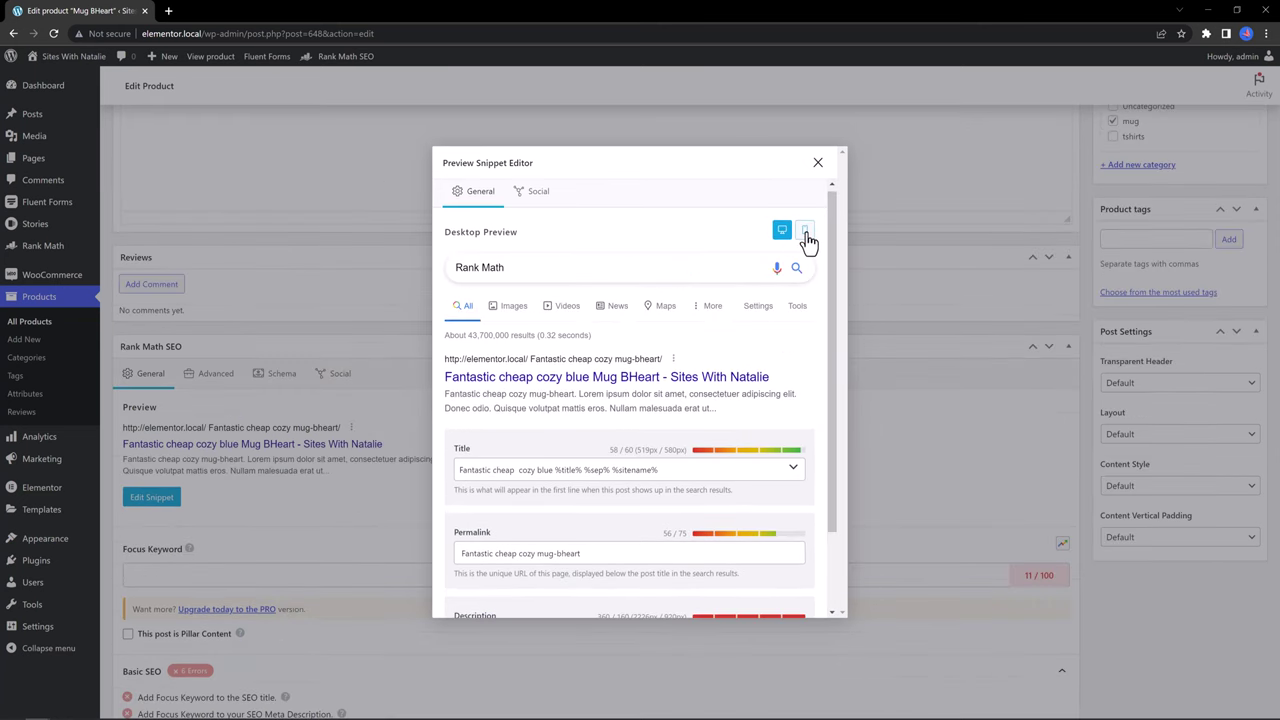
pyautogui.click(806, 232)
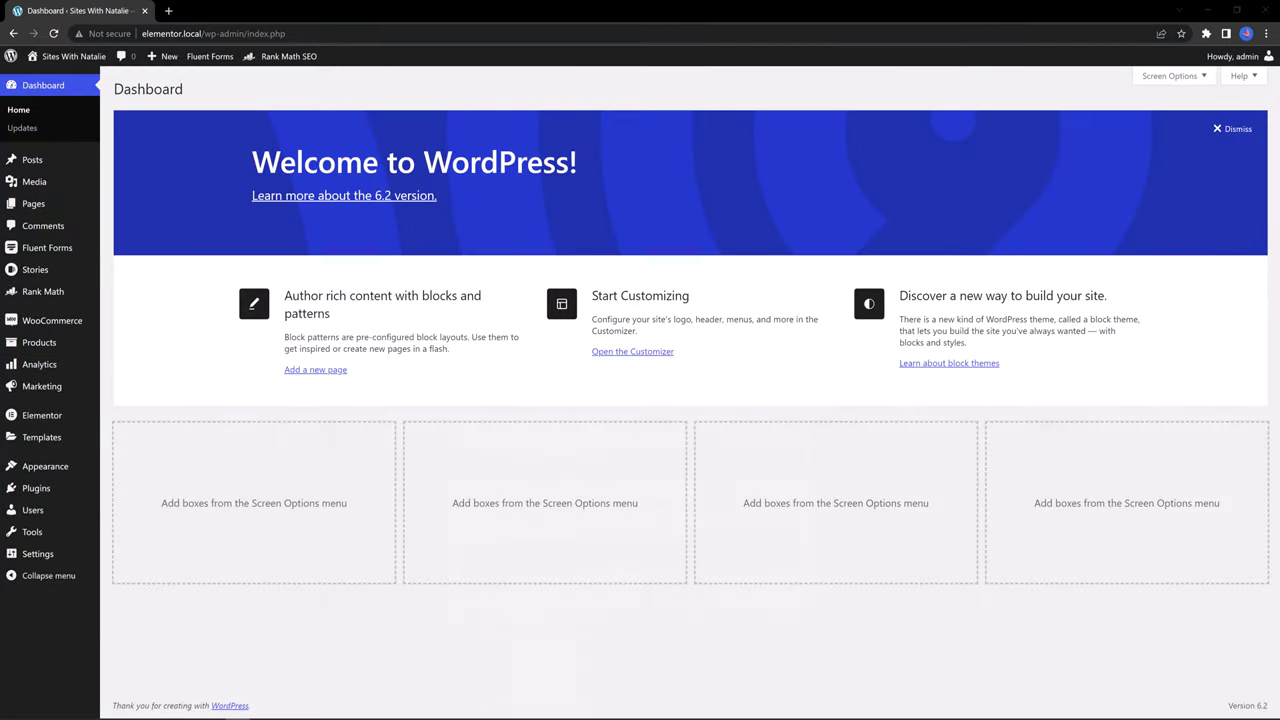
# Set 'Fantastic Cozy Blue' as Mug BHeart's focus keyword from the product list, then reopen it.
pyautogui.moveTo(29, 349)
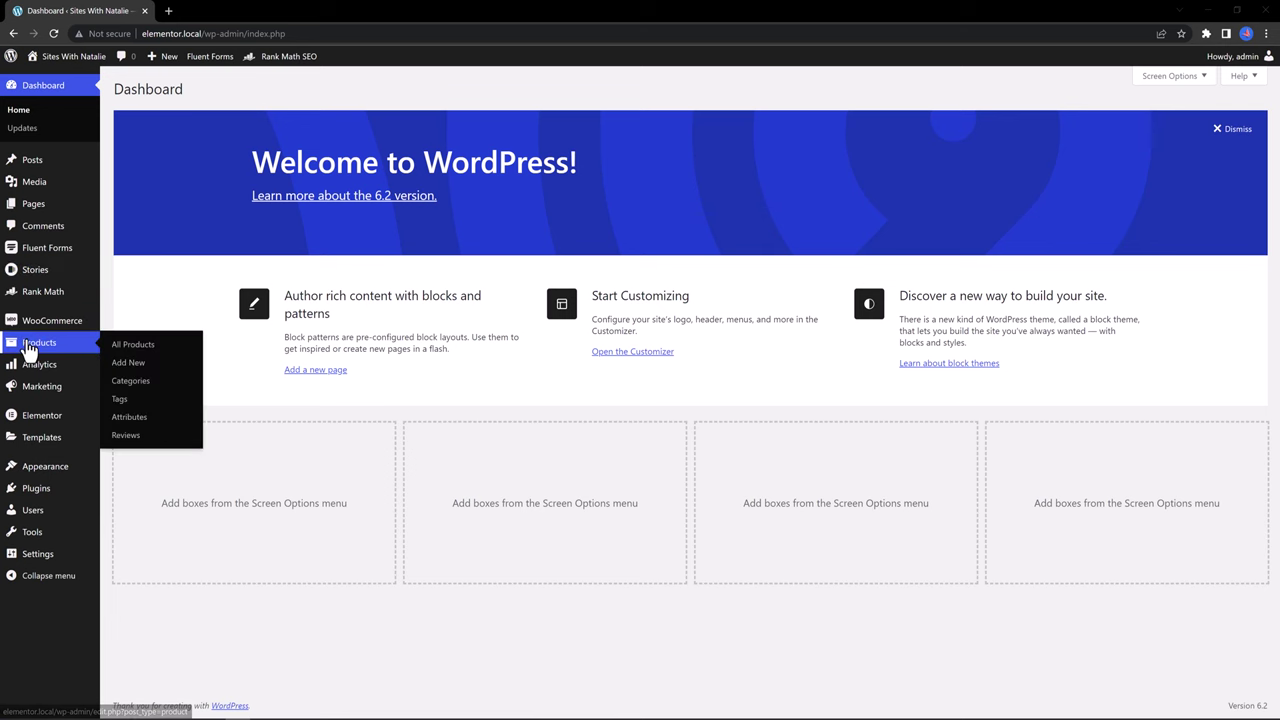
pyautogui.click(140, 348)
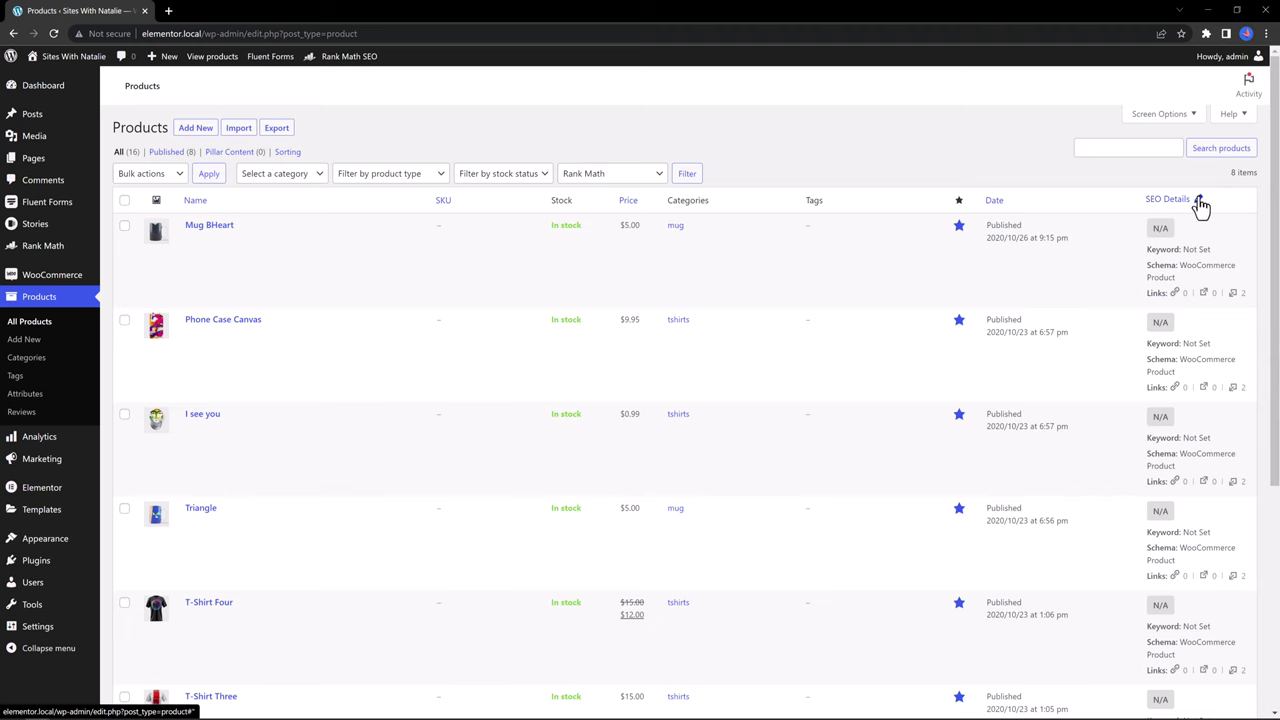
pyautogui.click(1199, 204)
pyautogui.click(1176, 238)
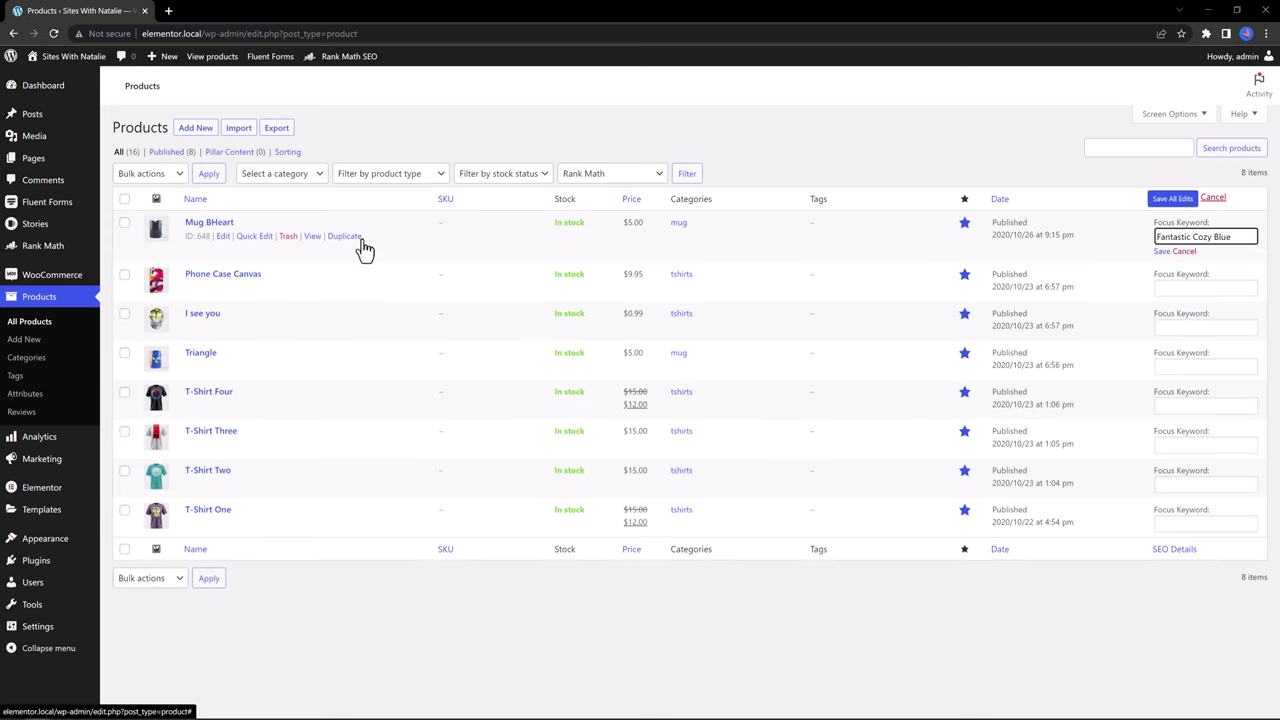
pyautogui.click(222, 247)
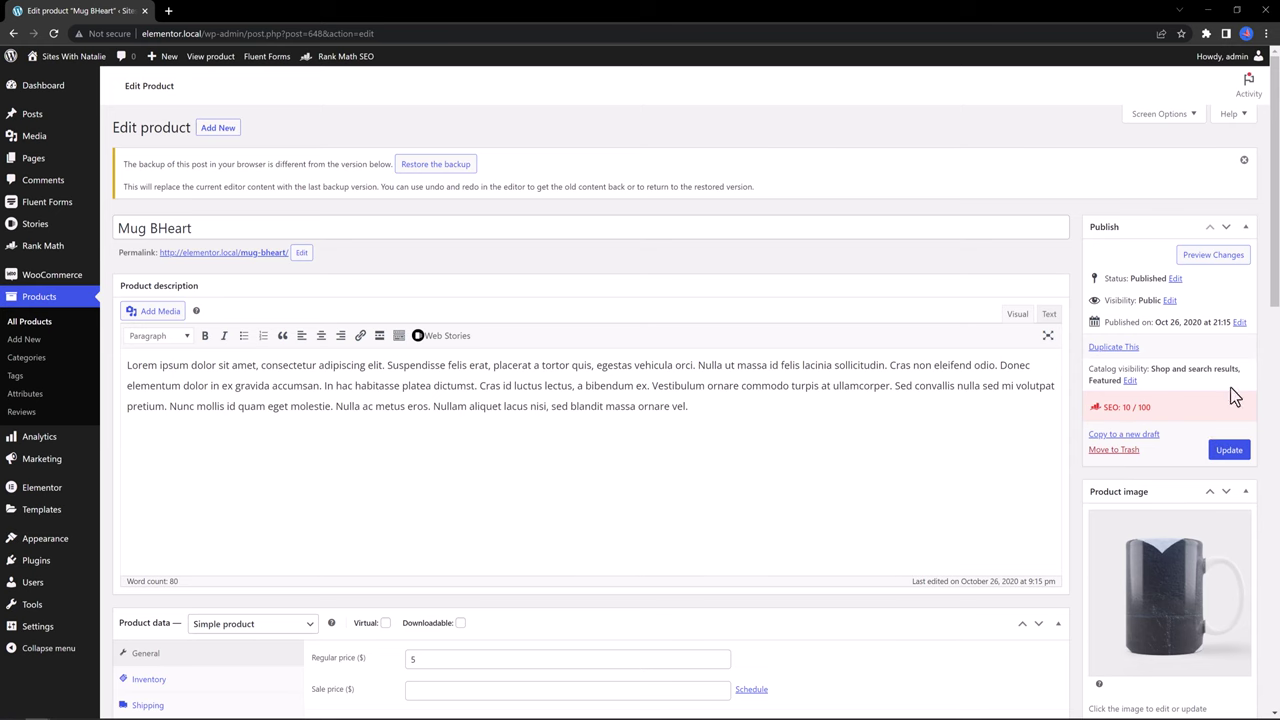
# Prefix the mug's title with 'Fantastic Cozy Blue' and review the Basic SEO results (48/100).
pyautogui.moveTo(1273, 303); pyautogui.dragTo(1240, 623)
pyautogui.scroll(15, 183, 420)
pyautogui.click(120, 160)
pyautogui.write('Fantastic C')
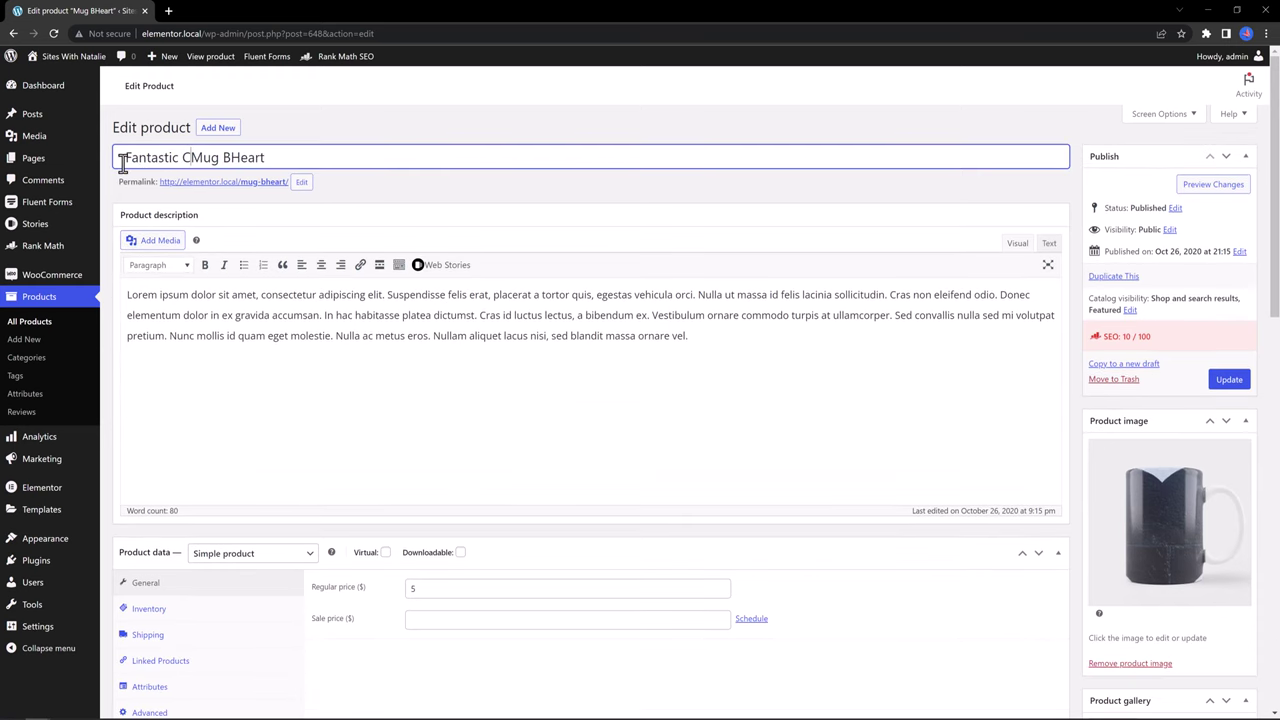
pyautogui.write('ozy Blue')
pyautogui.scroll(-7, 623, 297)
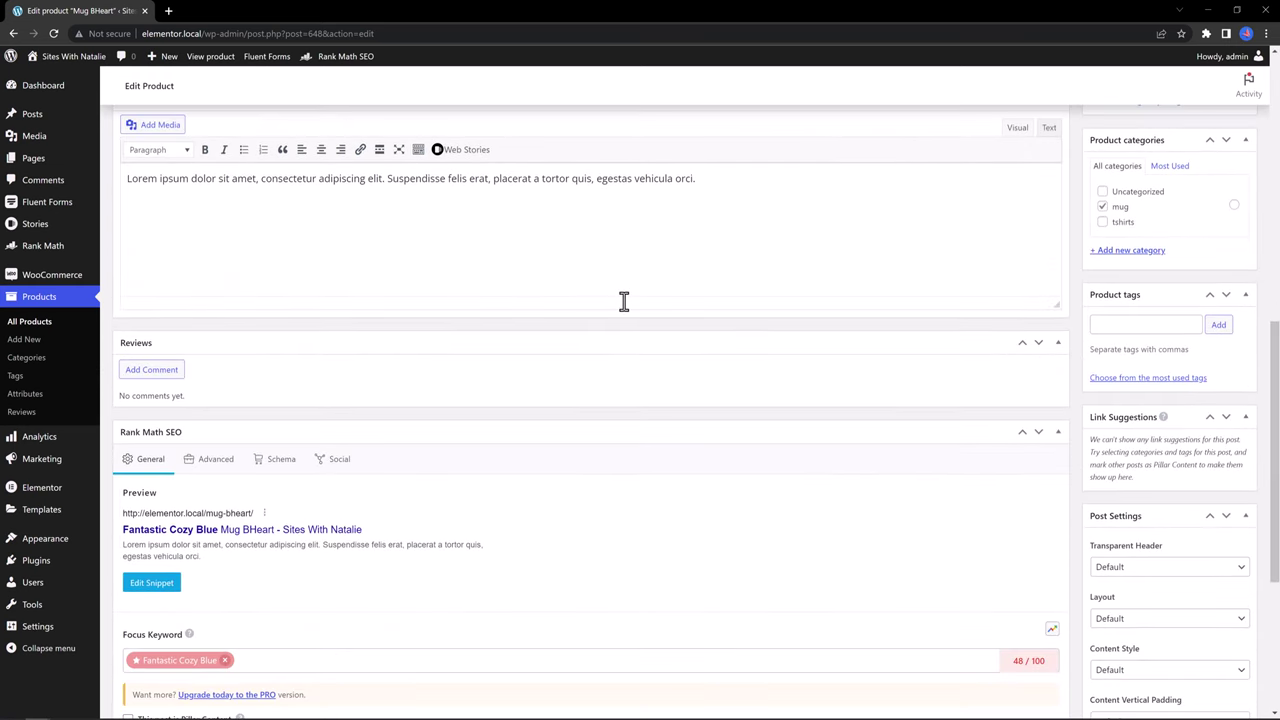
pyautogui.scroll(-3, 624, 301)
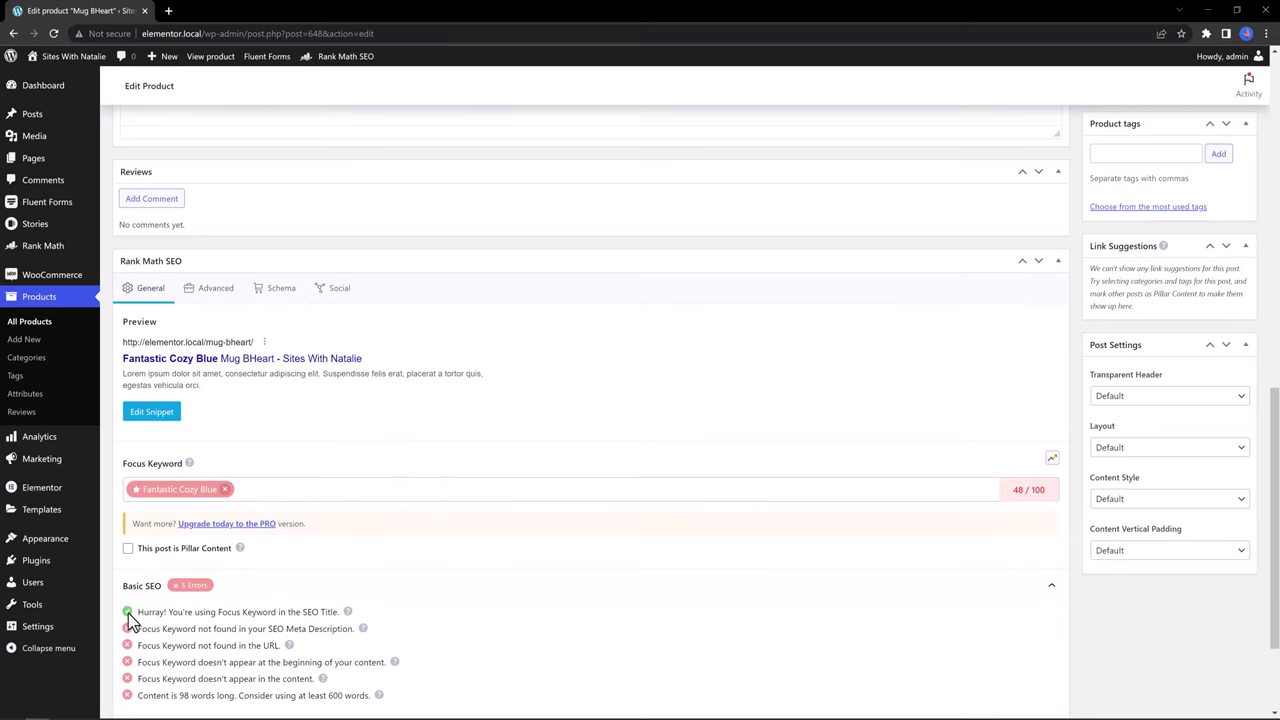
pyautogui.scroll(-3, 423, 609)
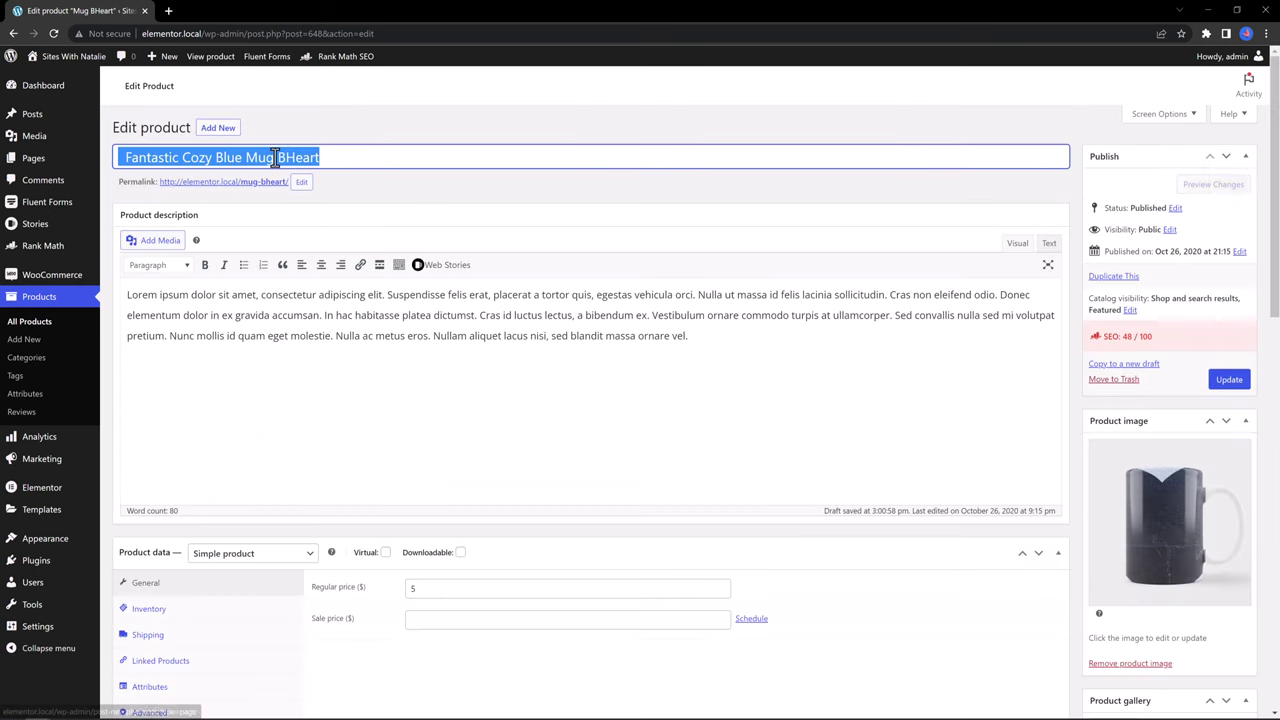
# Copy the title and paste 'Fantastic Cozy Blue Mug BHeart' at the start of the product description.
pyautogui.rightClick(278, 158)
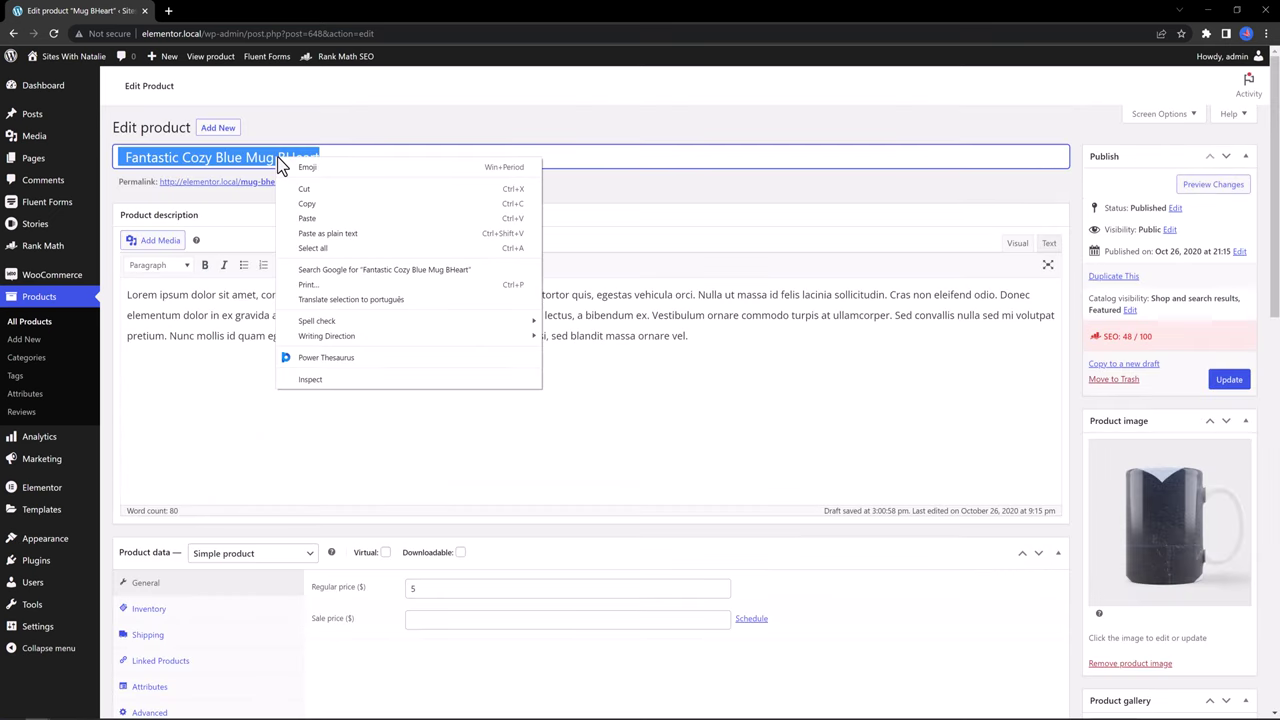
pyautogui.click(316, 206)
pyautogui.scroll(-3, 432, 440)
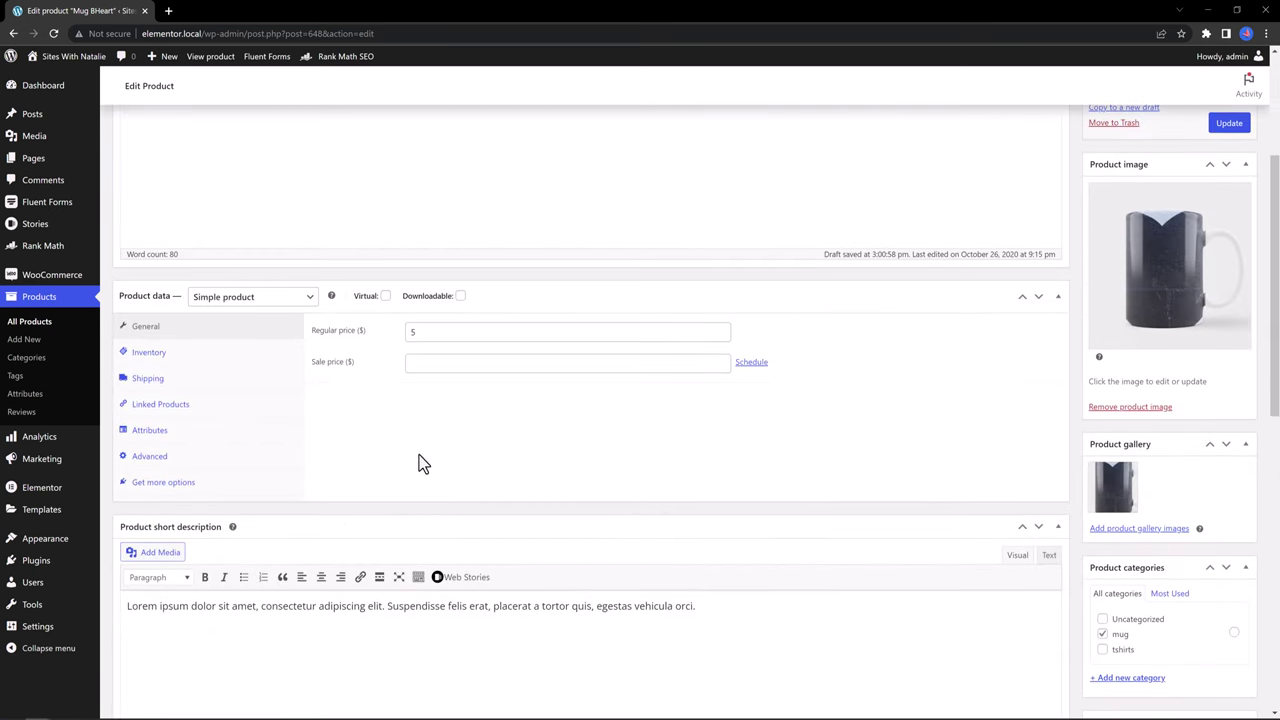
pyautogui.scroll(-6, 631, 452)
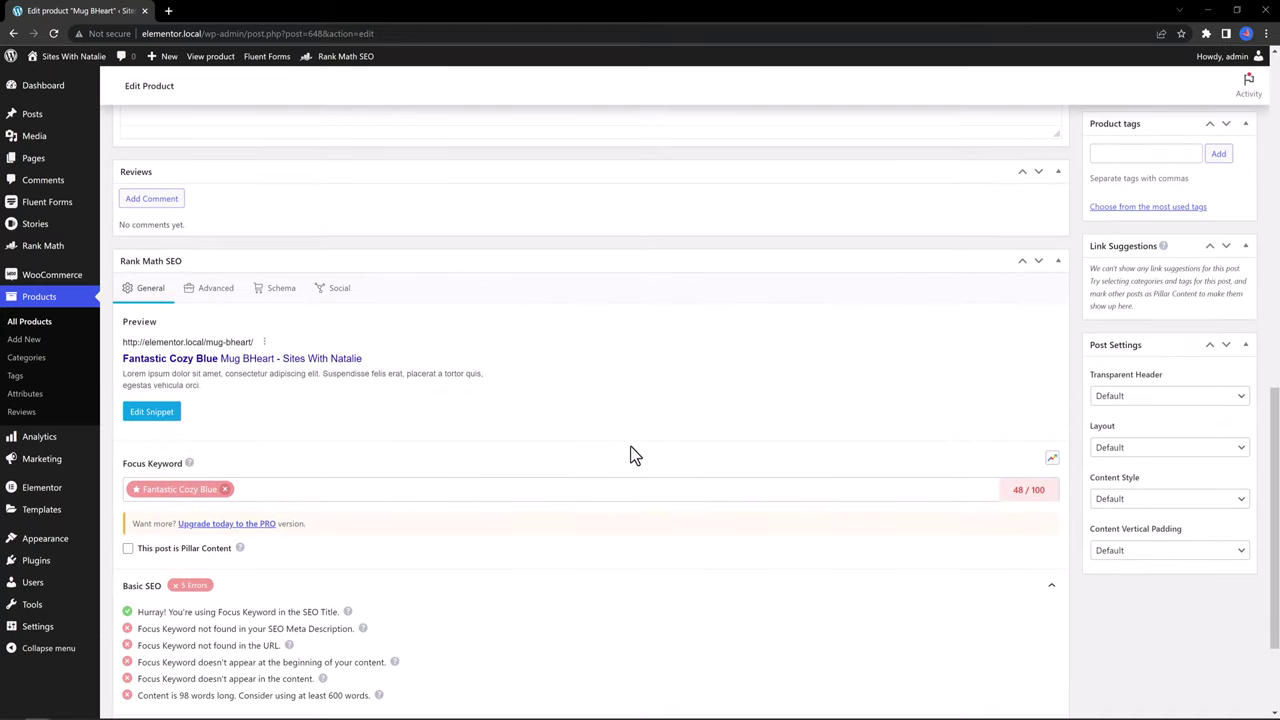
pyautogui.scroll(4, 625, 448)
pyautogui.scroll(10, 621, 446)
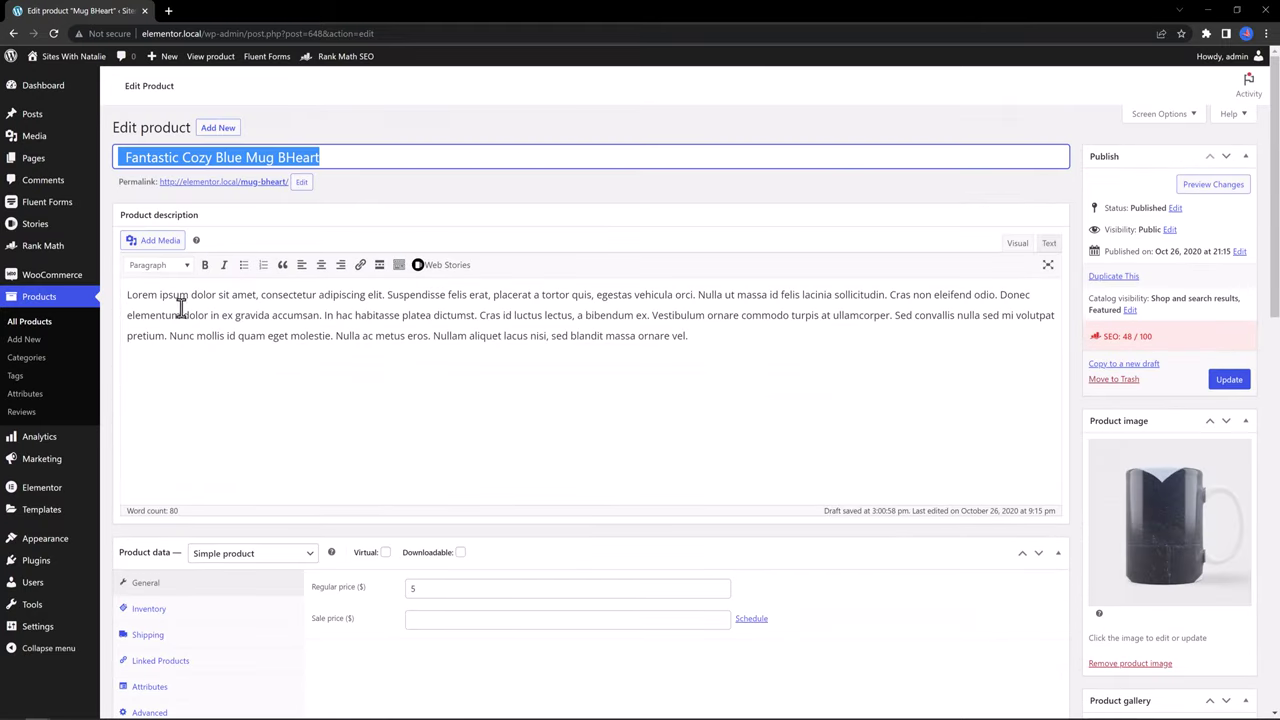
pyautogui.click(128, 295)
pyautogui.hotkey('ctrl', 'v')
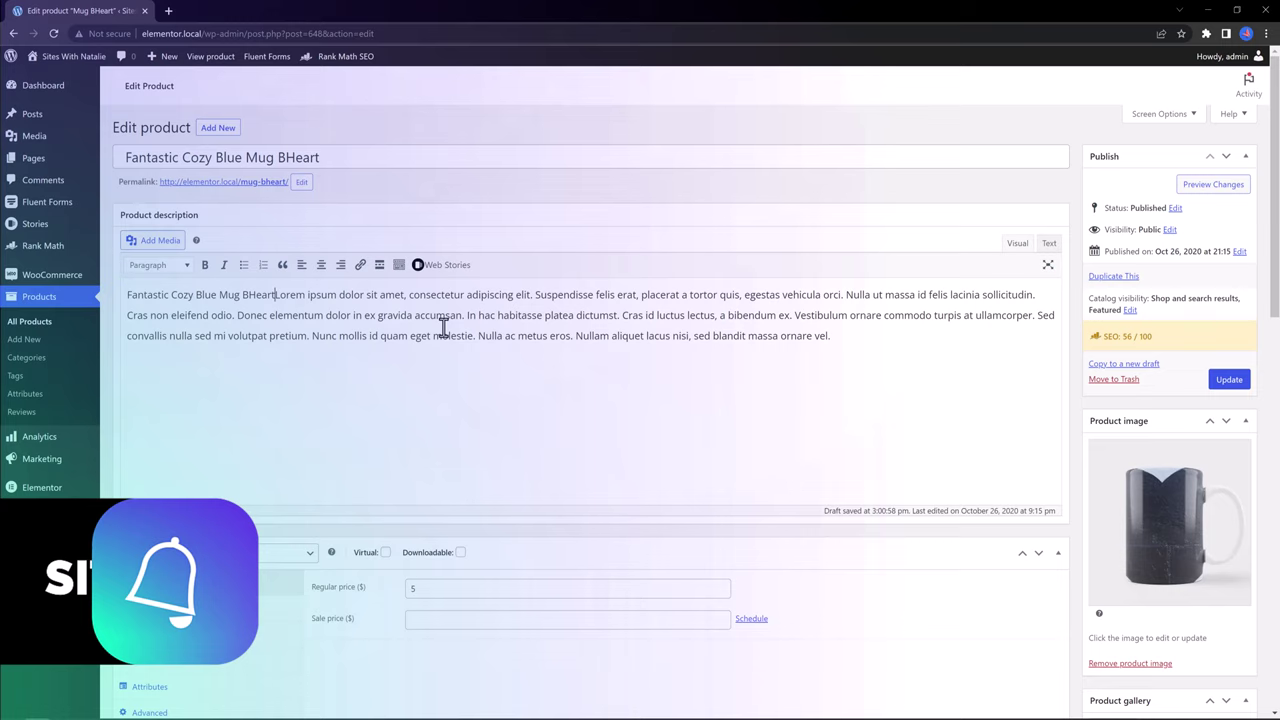
pyautogui.scroll(-3, 1057, 356)
pyautogui.scroll(3, 1057, 356)
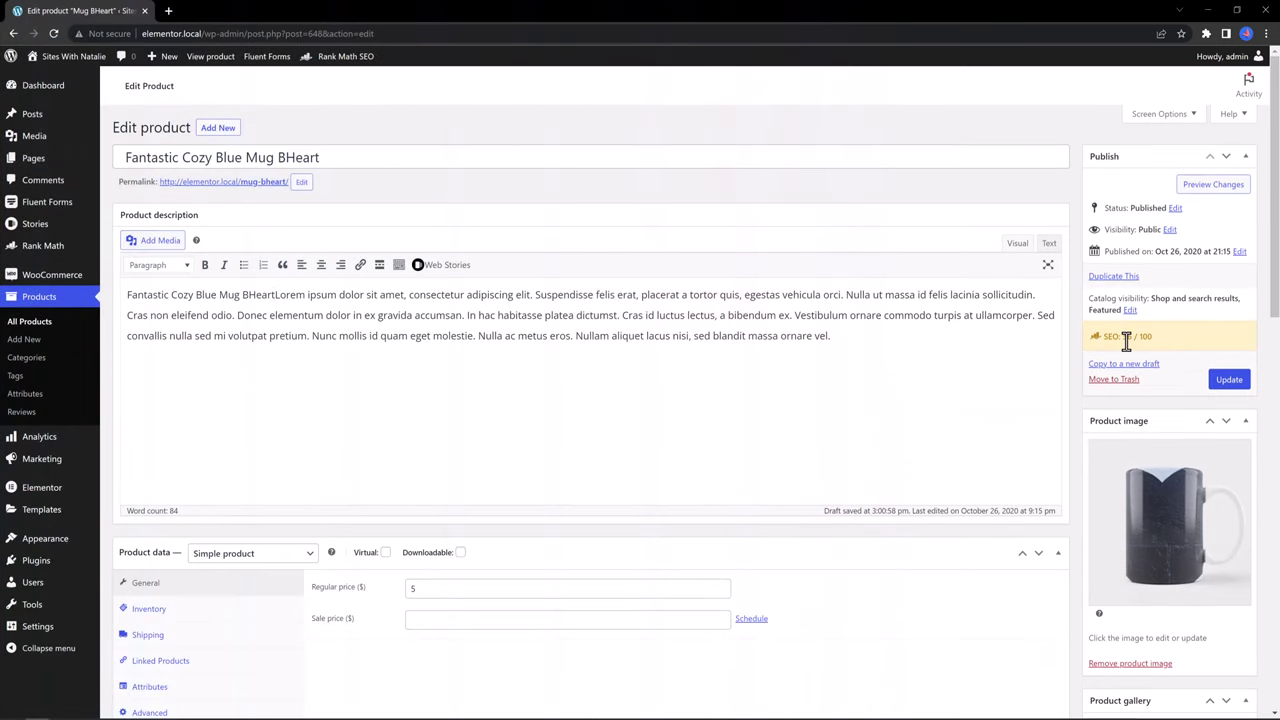
# Paste the product name at the start of the short description.
pyautogui.click(1127, 341)
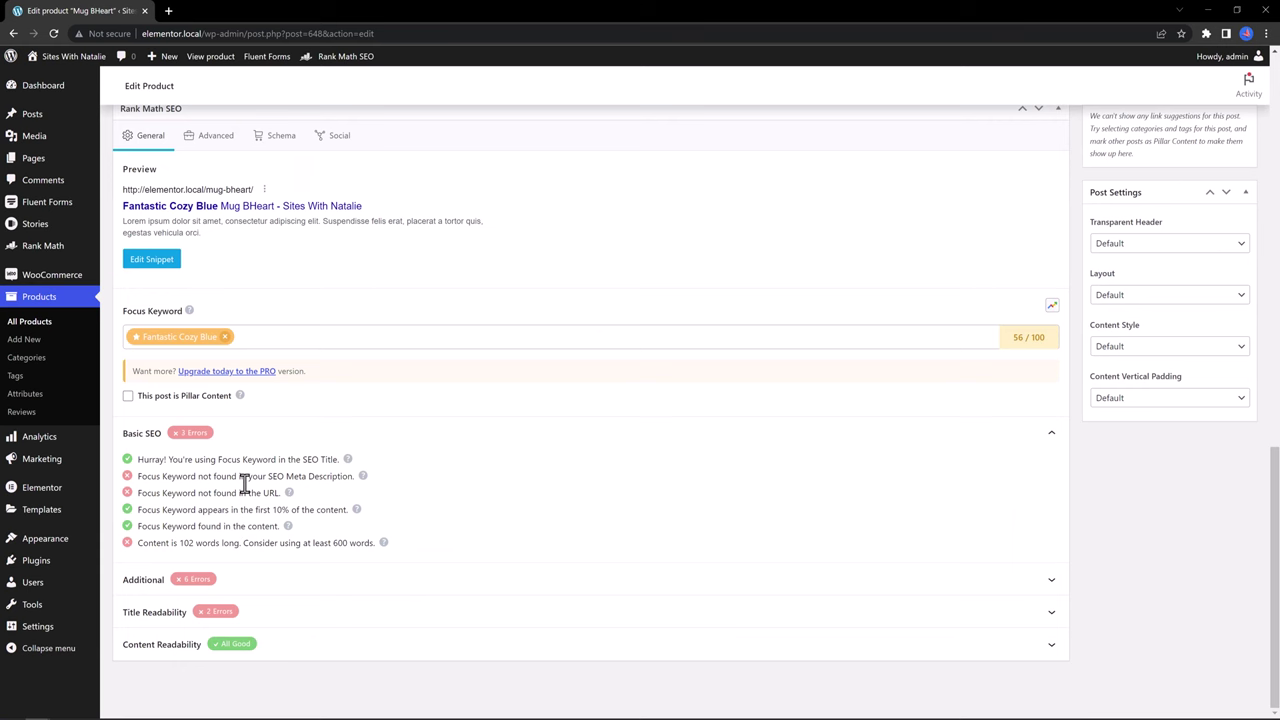
pyautogui.scroll(4, 160, 400)
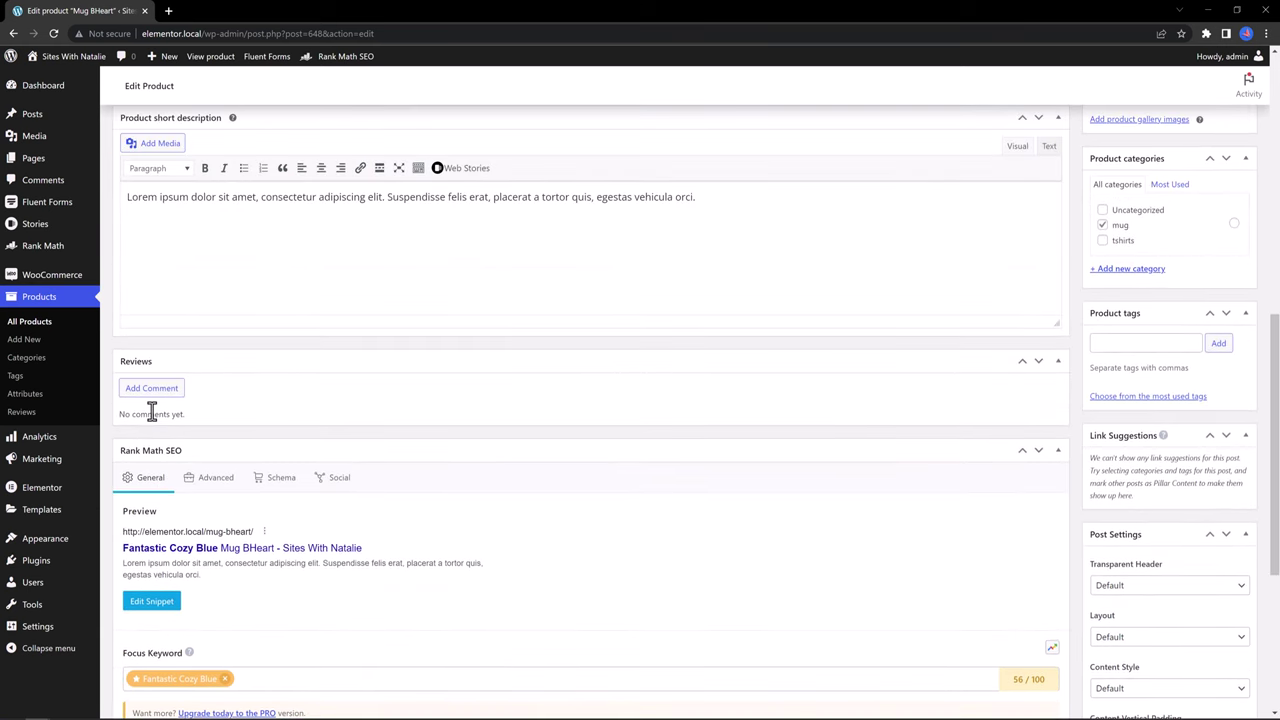
pyautogui.scroll(3, 240, 428)
pyautogui.hotkey('ctrl', 'v')
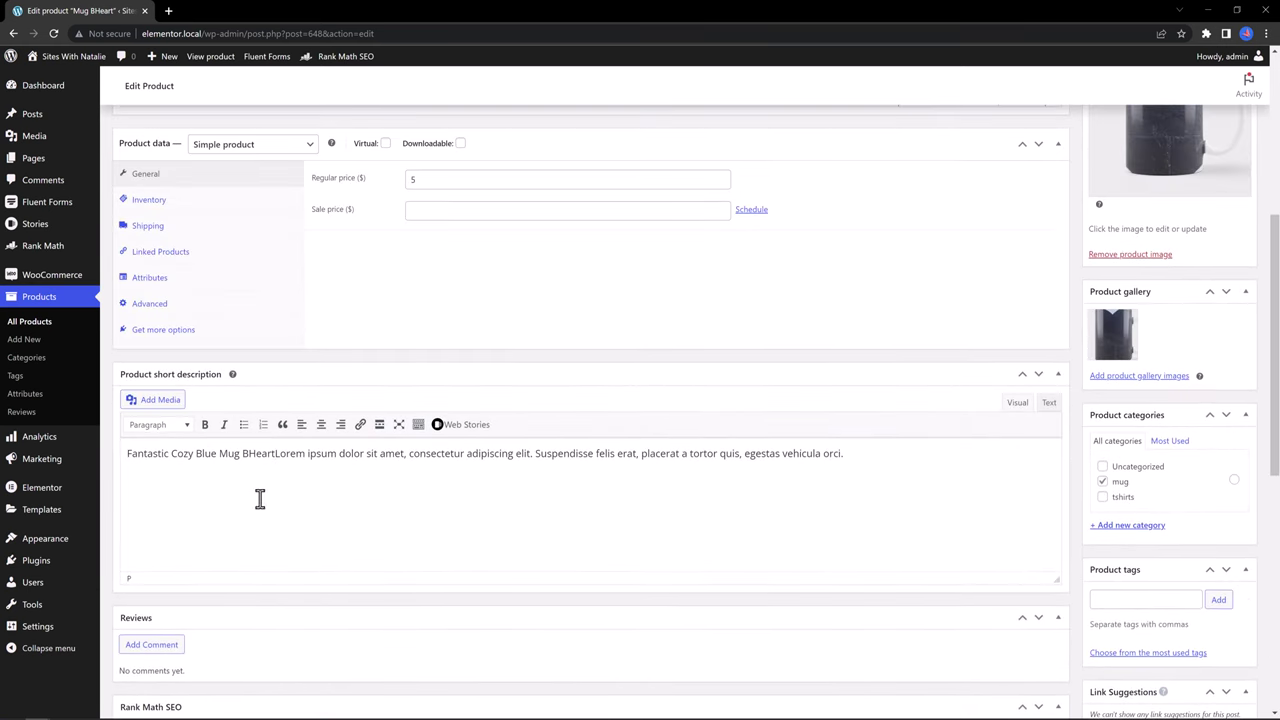
pyautogui.scroll(-7, 586, 516)
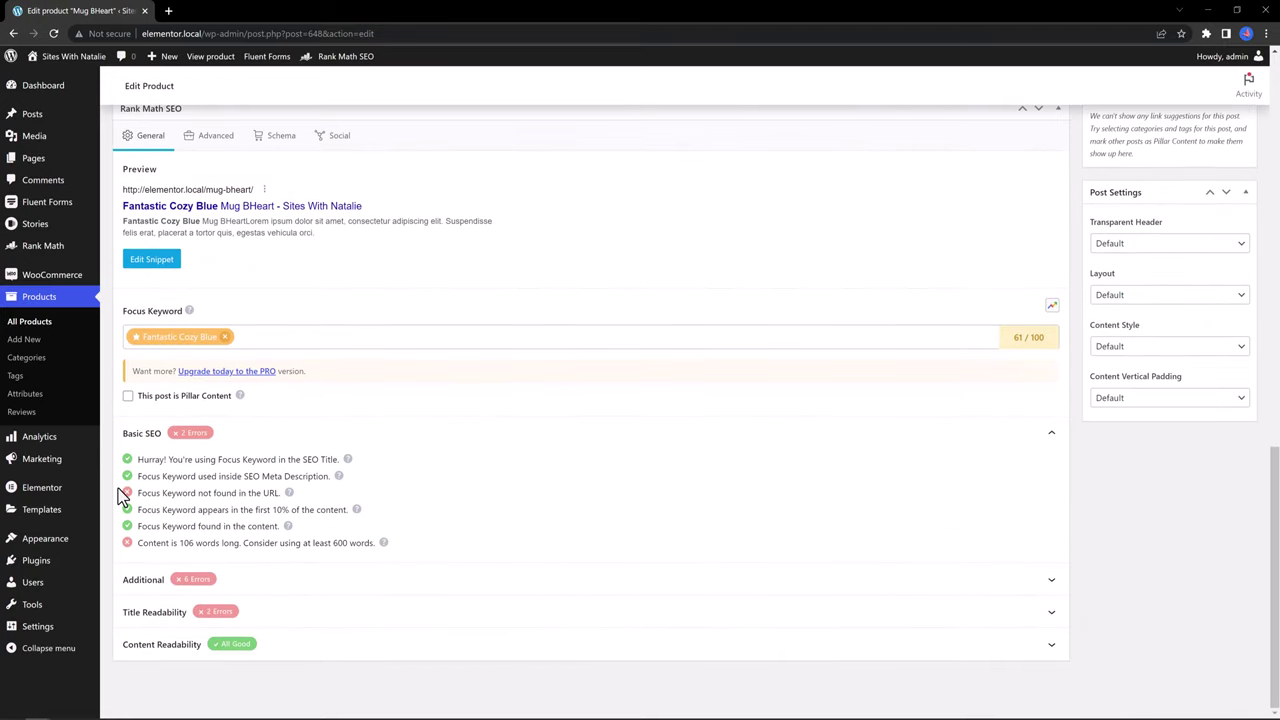
pyautogui.scroll(15, 313, 190)
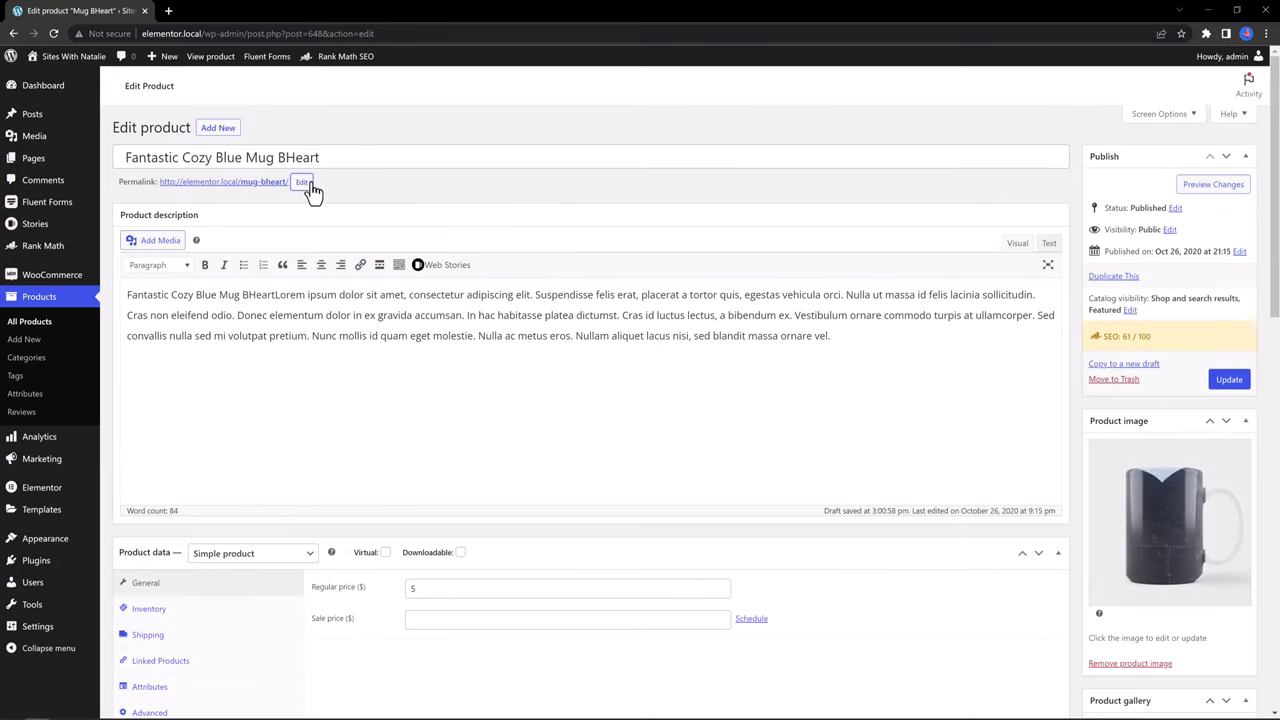
# Paste the title into the permalink slug so it starts with fantastic-cozy-blue.
pyautogui.click(313, 190)
pyautogui.hotkey('ctrl', 'v')
pyautogui.scroll(-10, 691, 458)
pyautogui.scroll(-3, 651, 497)
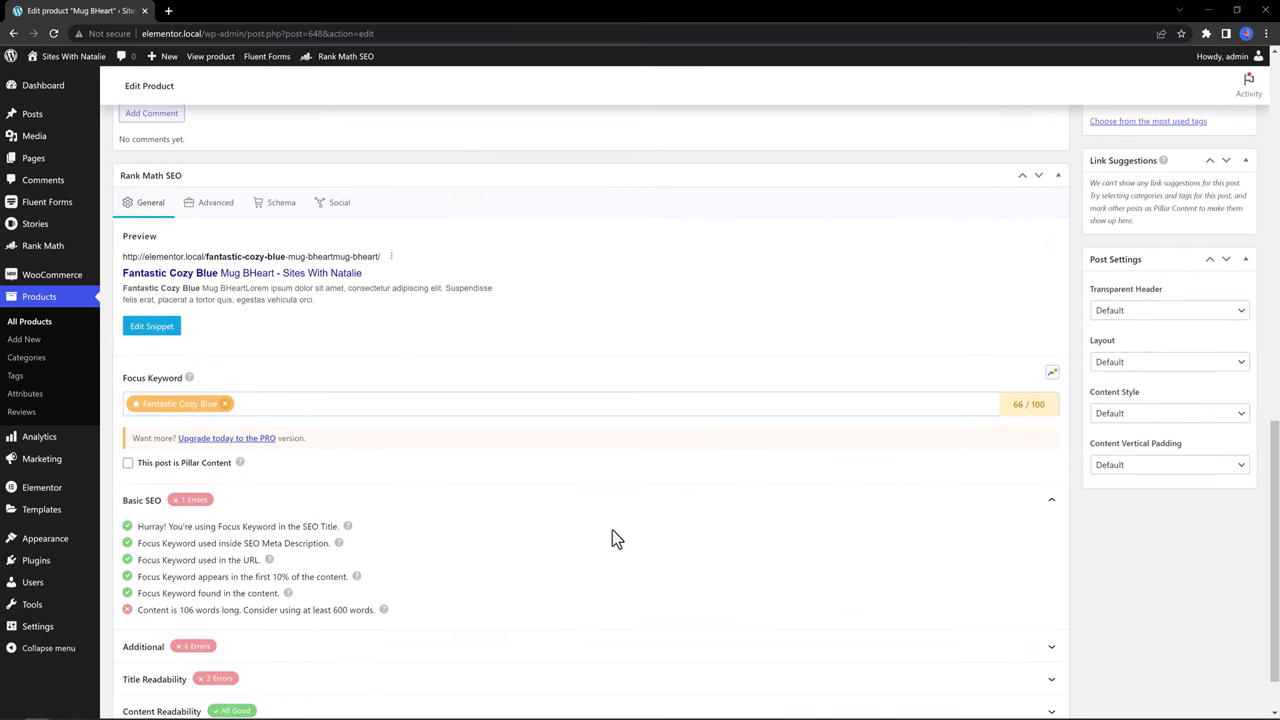
pyautogui.scroll(3, 611, 537)
pyautogui.scroll(-4, 443, 631)
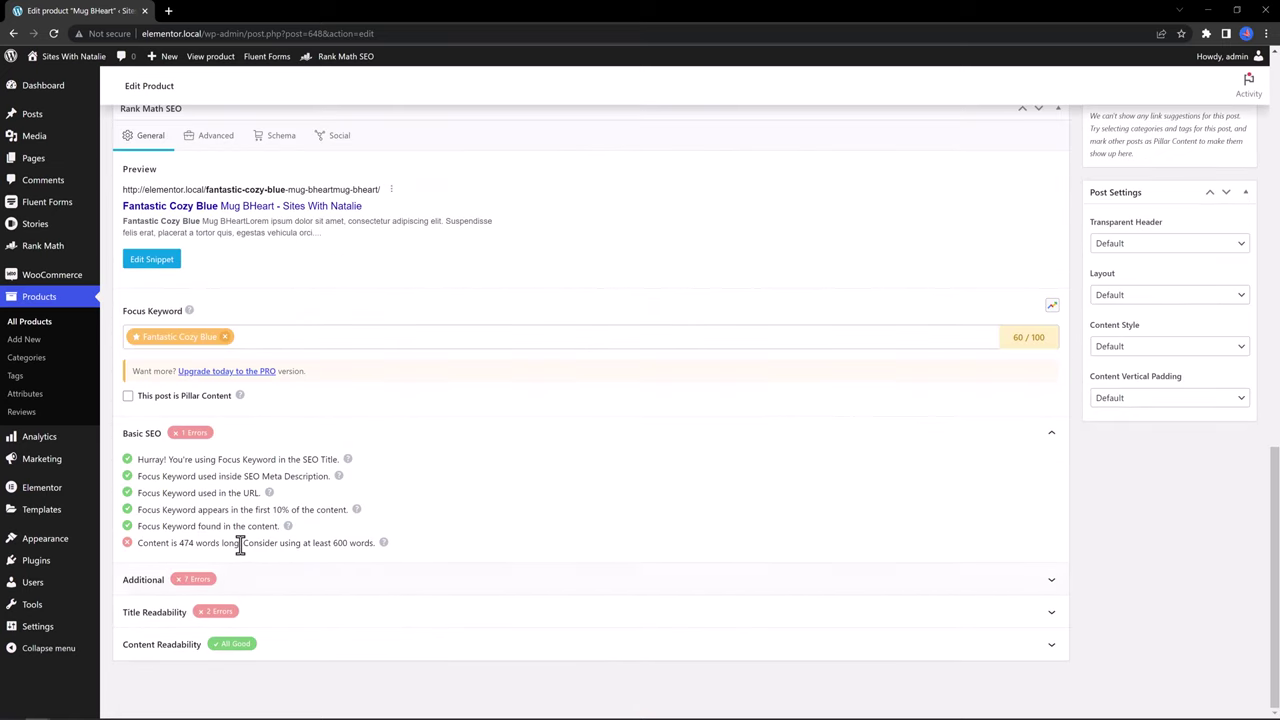
pyautogui.scroll(3, 471, 535)
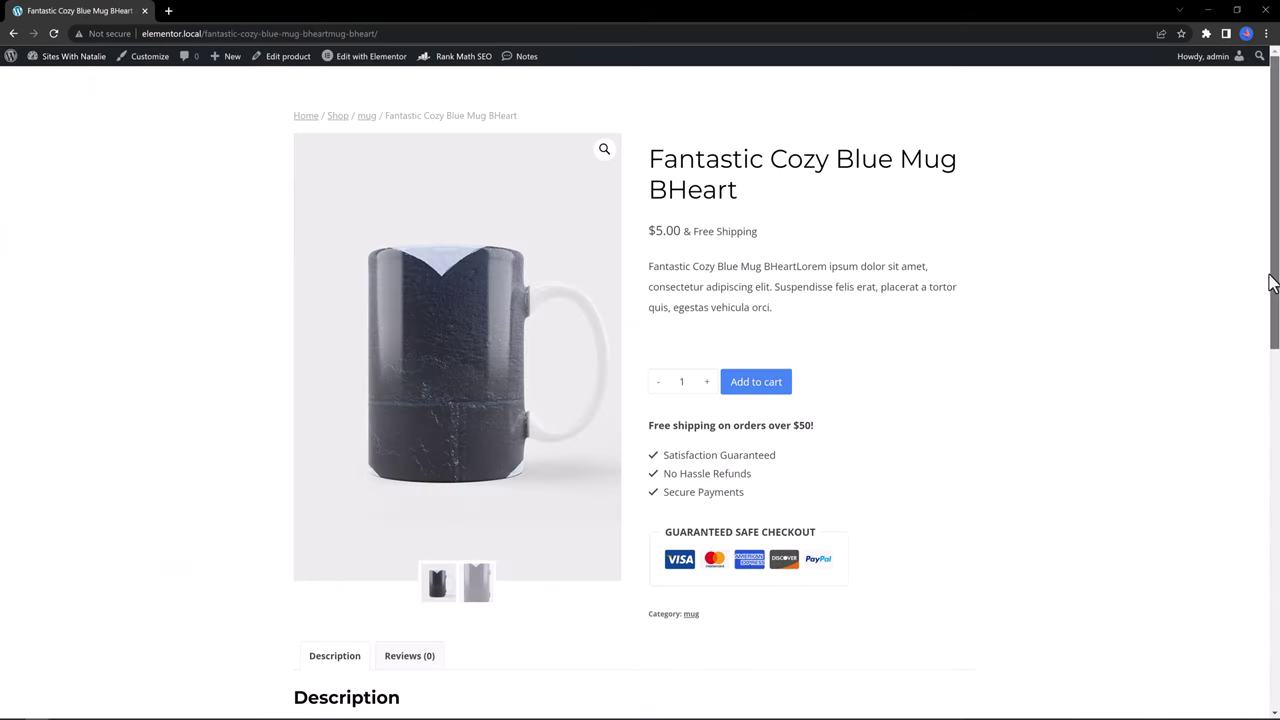
# Scroll through the live Fantastic Cozy Blue Mug BHeart product page.
pyautogui.moveTo(1271, 282)
pyautogui.mouseDown()
pyautogui.moveTo(1266, 306)
pyautogui.moveTo(1265, 277)
pyautogui.moveTo(1259, 289)
pyautogui.mouseUp()
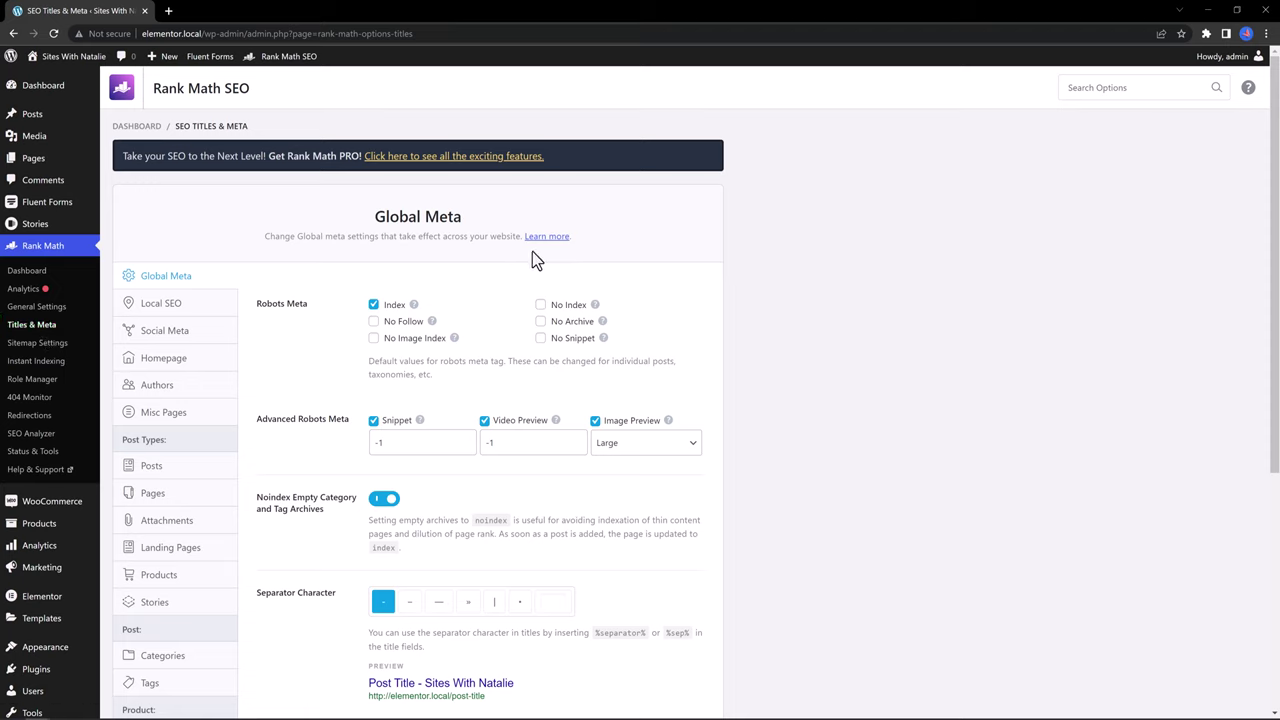
# Search the settings for 'Breadcrum' and switch on the Enable breadcrumbs function toggle.
pyautogui.click(1094, 87)
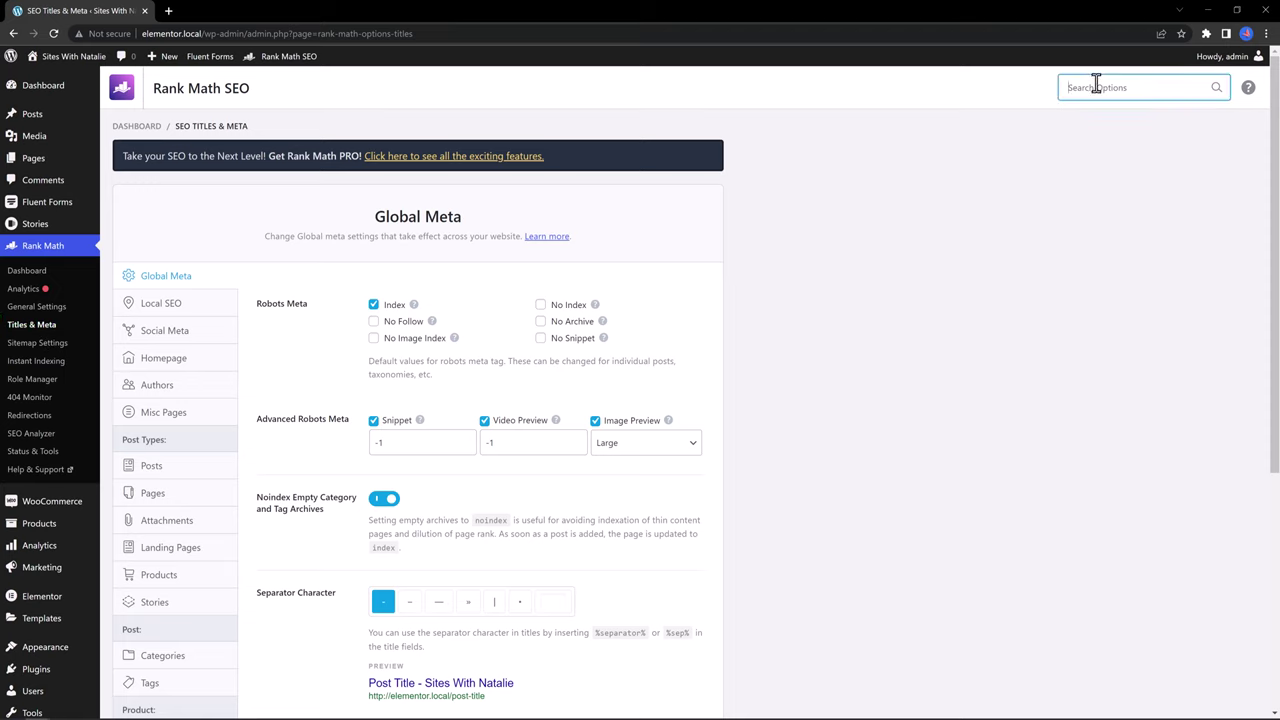
pyautogui.write('Breadcrum')
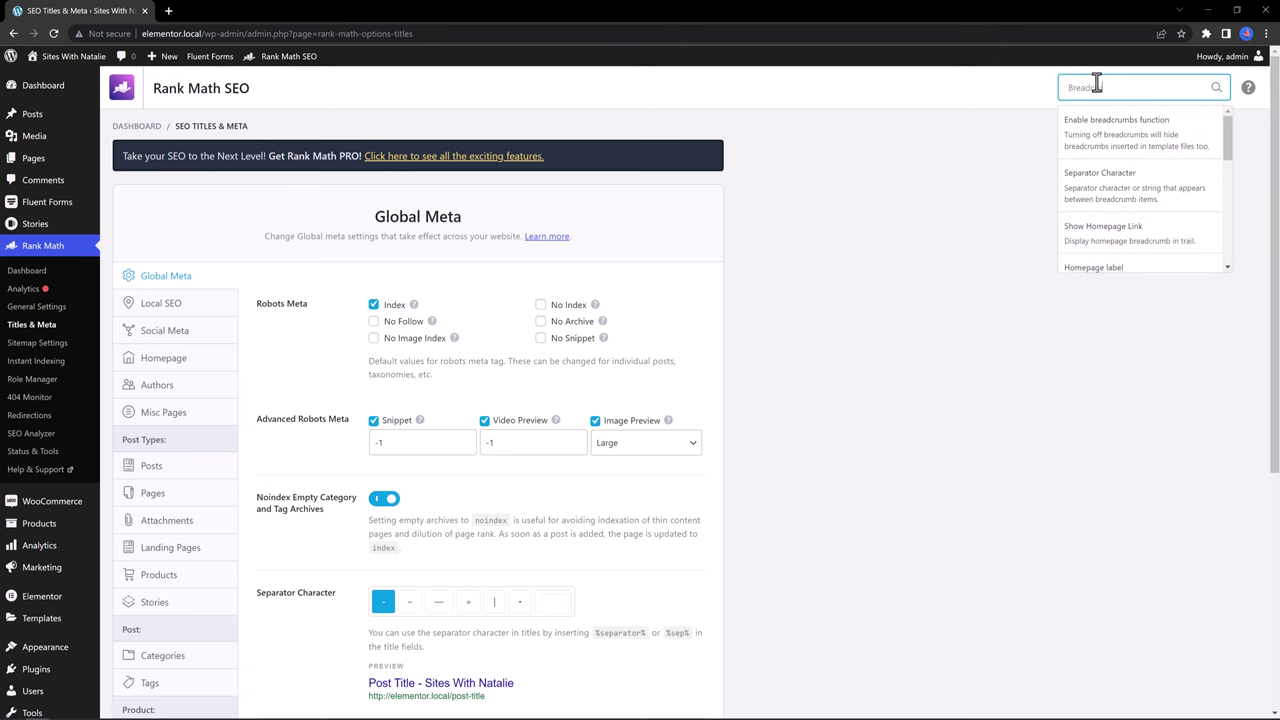
pyautogui.click(1106, 140)
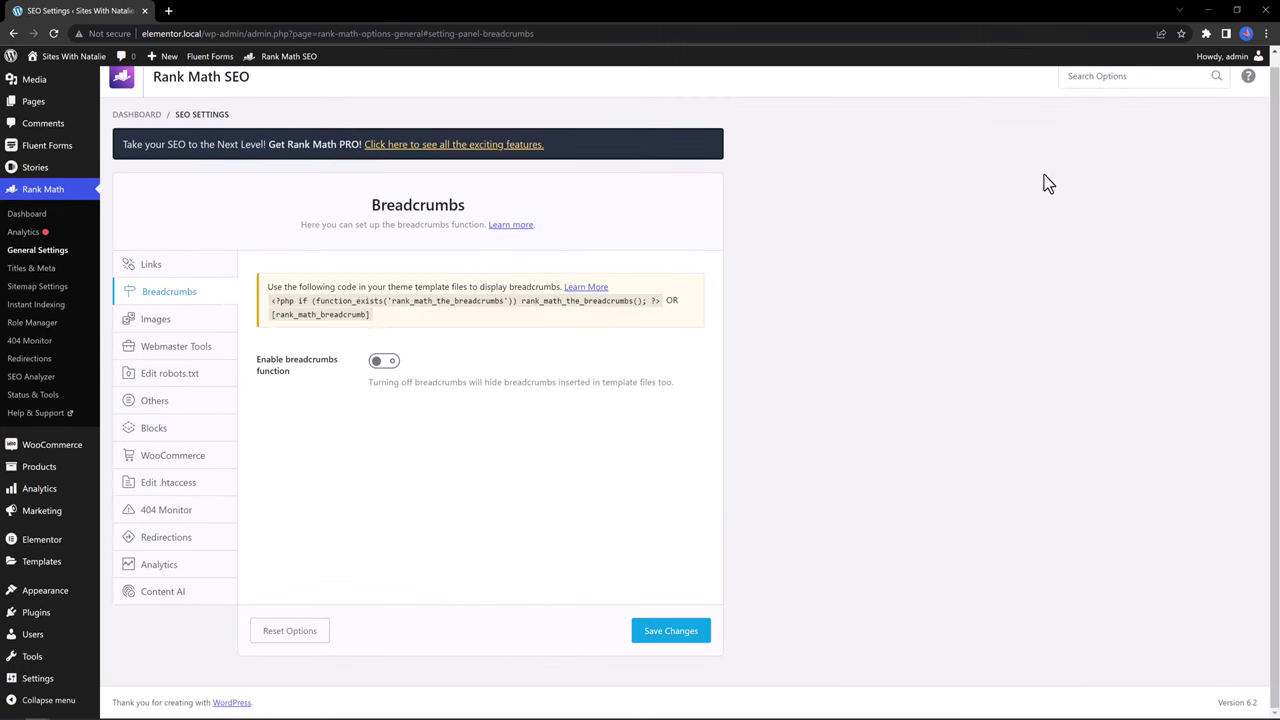
pyautogui.click(384, 361)
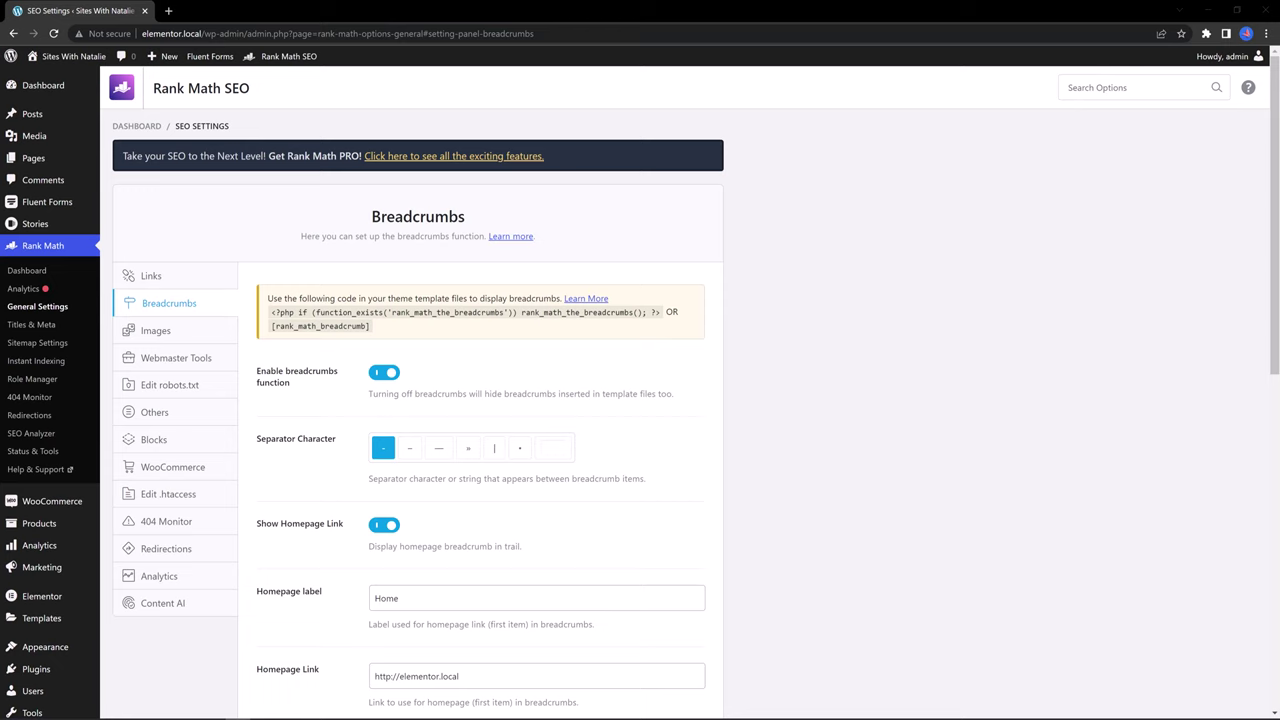
# Turn on Add missing ALT attributes and Add missing TITLE attributes, then go to All Products.
pyautogui.click(190, 334)
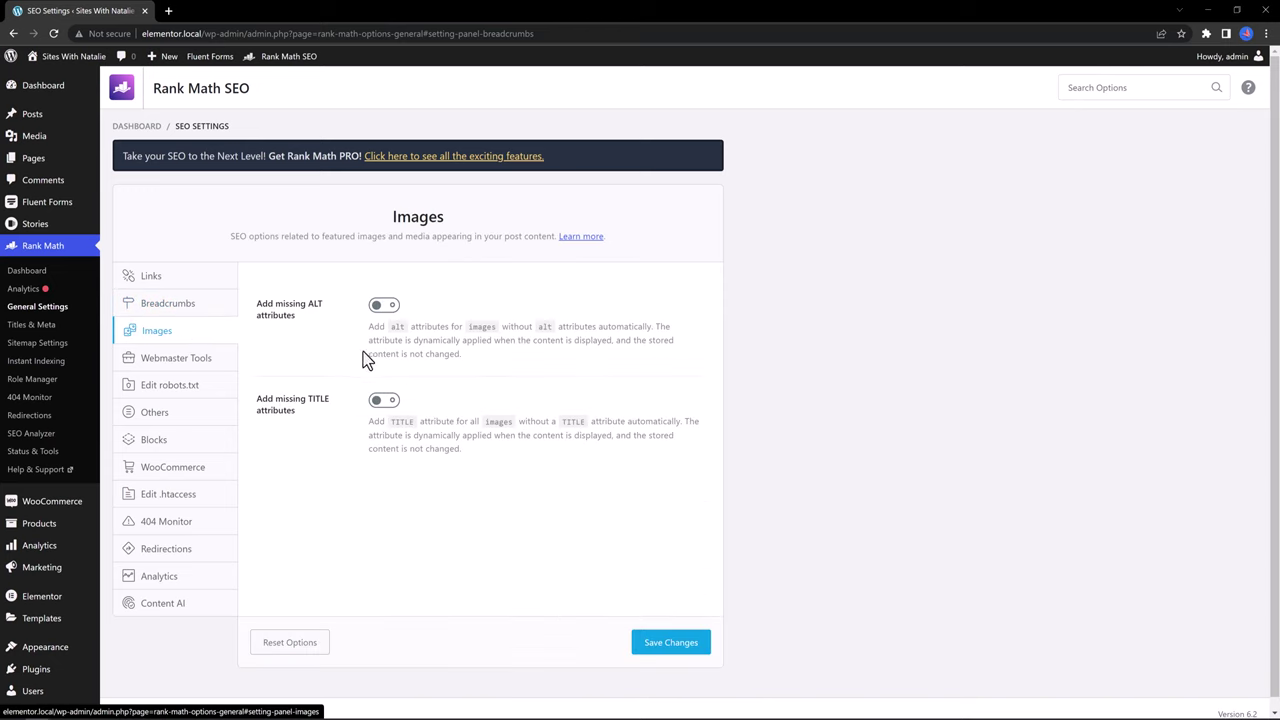
pyautogui.click(387, 309)
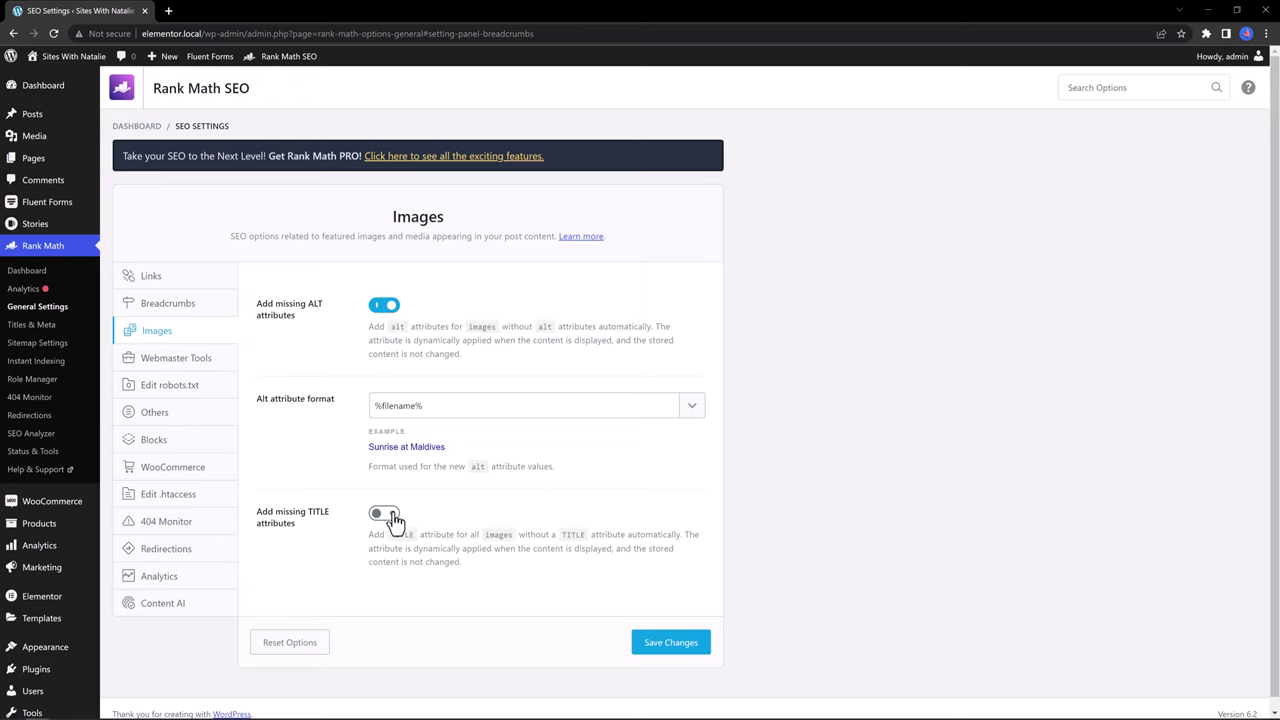
pyautogui.click(390, 515)
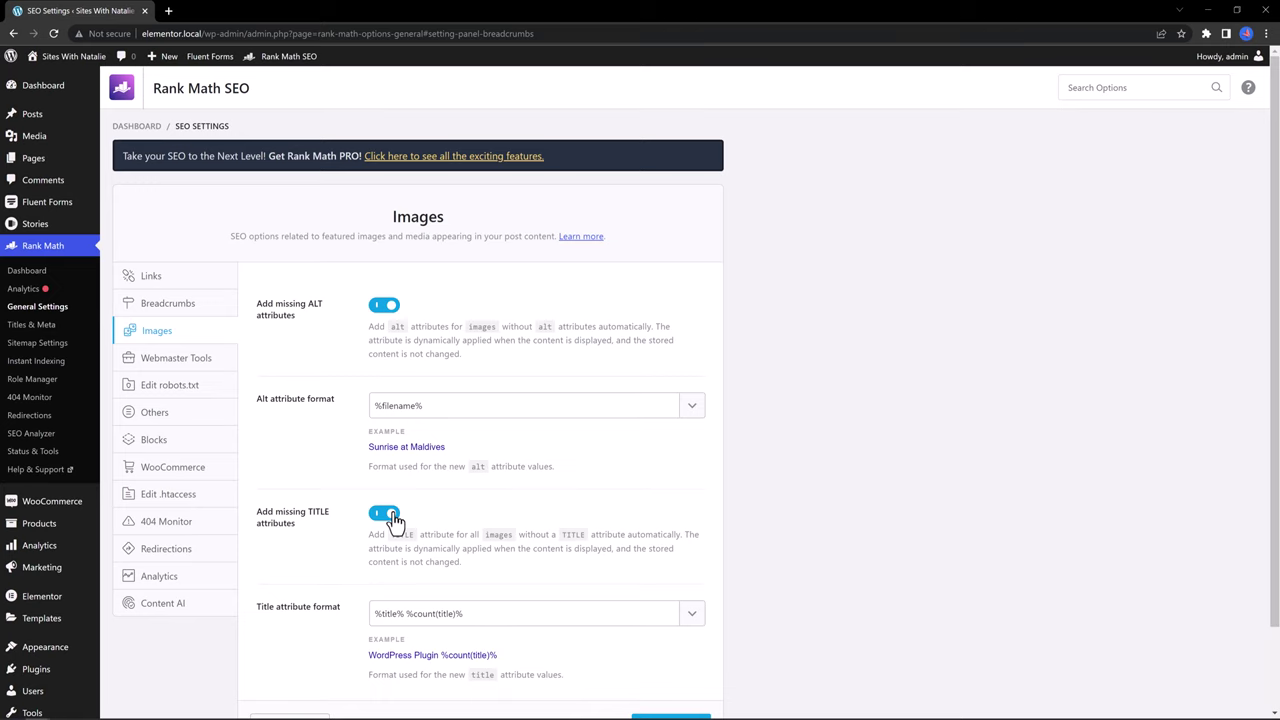
pyautogui.click(138, 530)
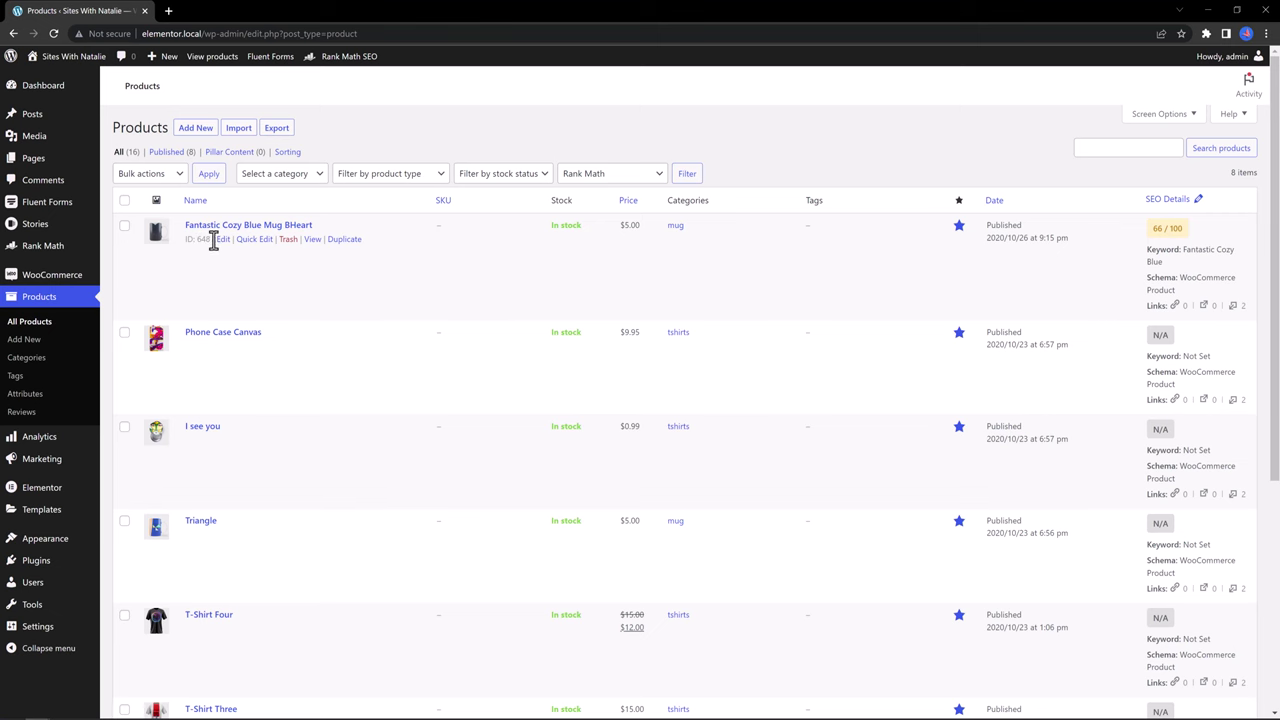
# Edit Fantastic Cozy Blue Mug BHeart and view its product image in the Media Library.
pyautogui.click(222, 240)
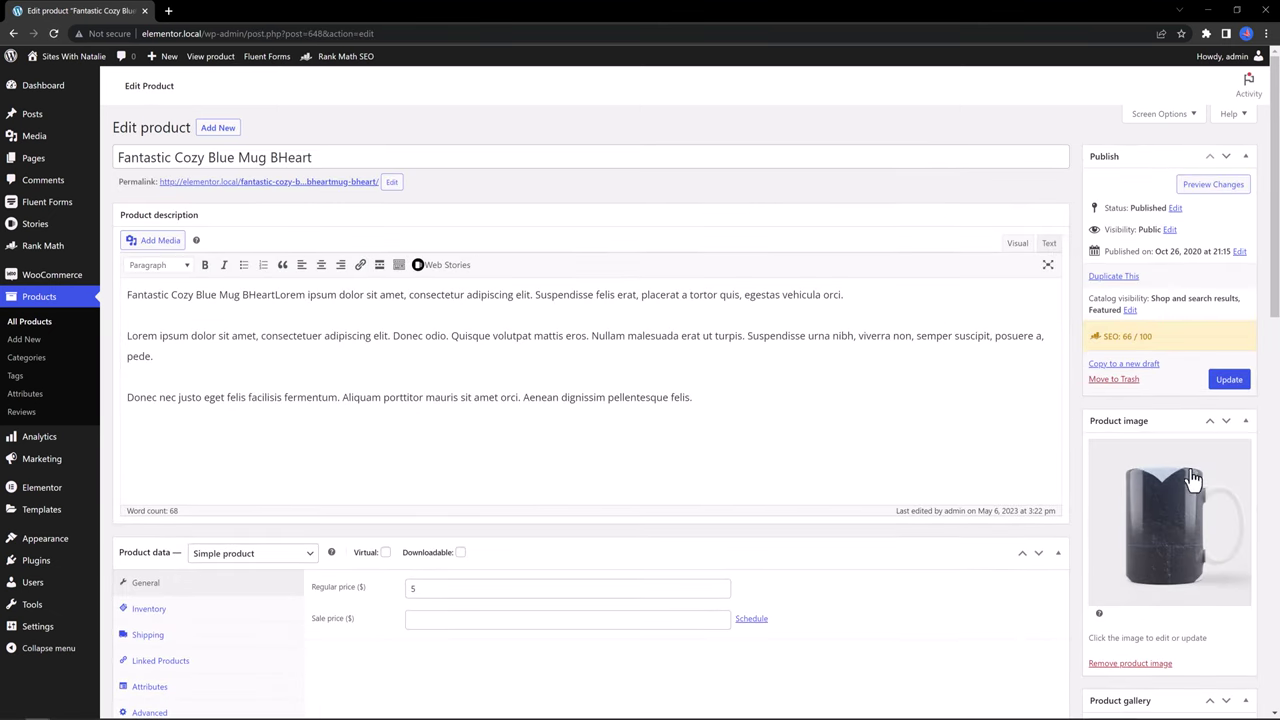
pyautogui.click(1168, 543)
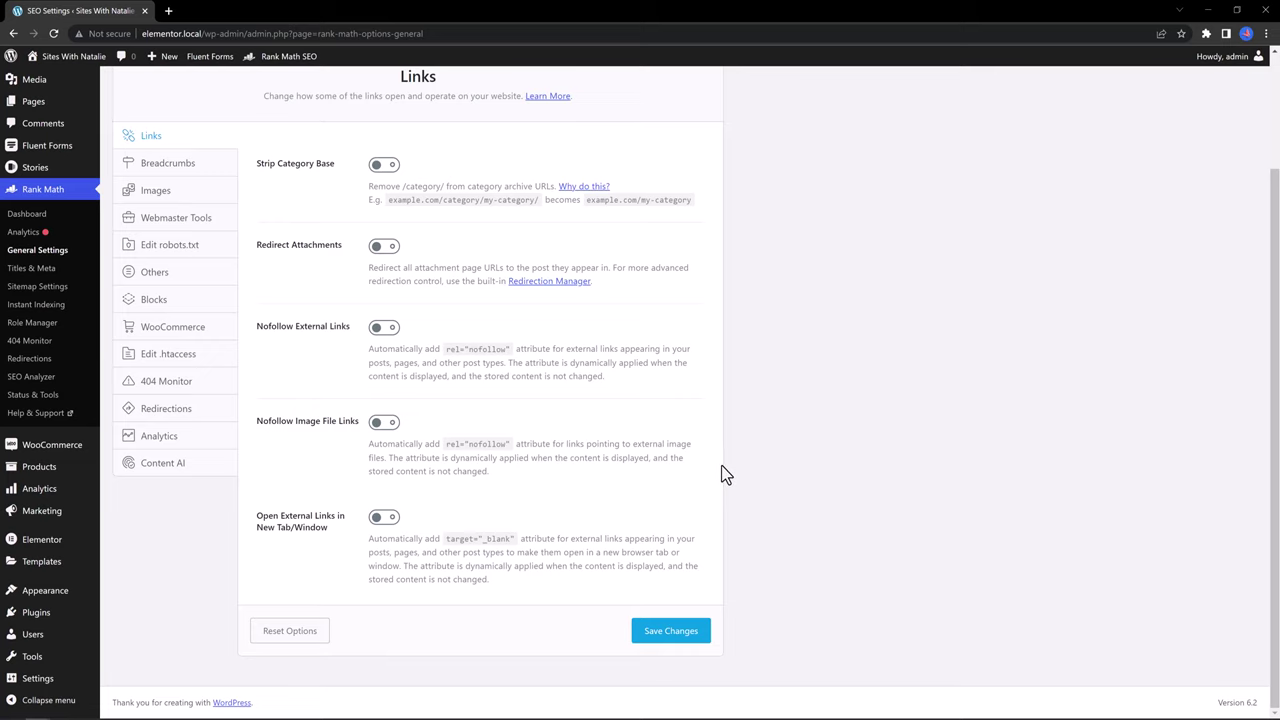
pyautogui.scroll(2, 1202, 299)
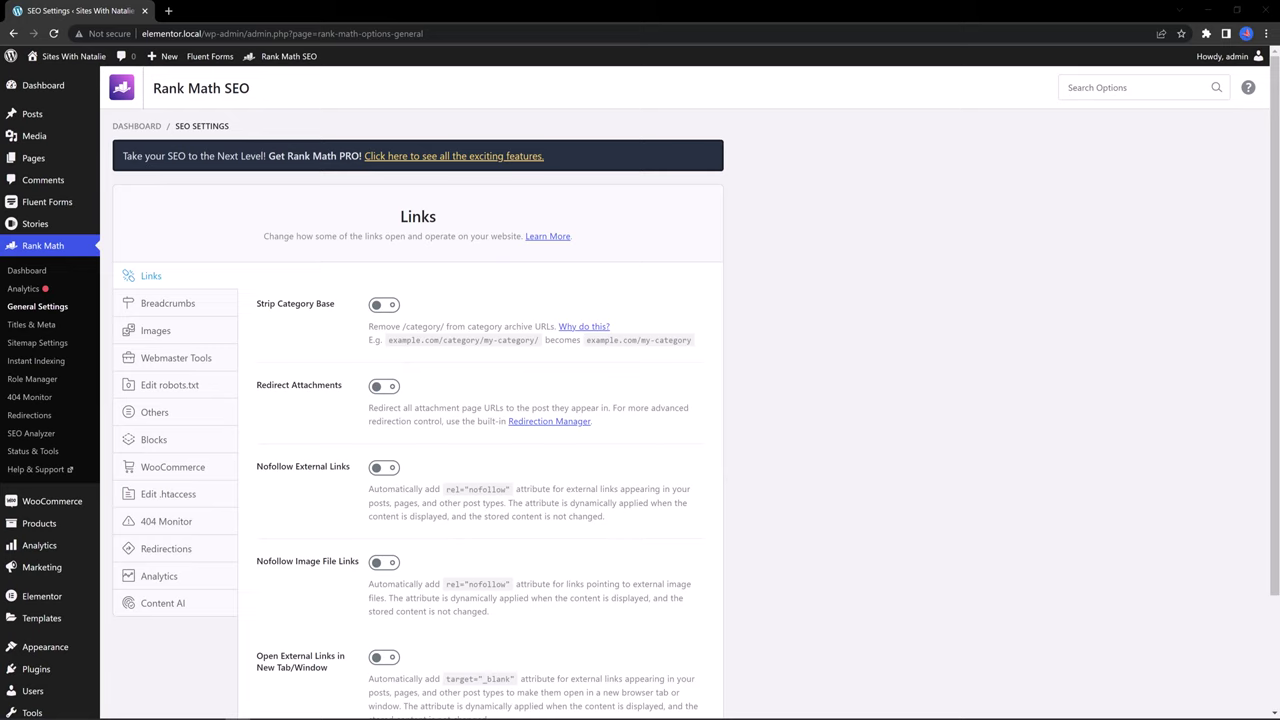
pyautogui.click(1127, 87)
# Search the settings for 'Robots' and open the global Robots Meta settings.
pyautogui.write('Robots')
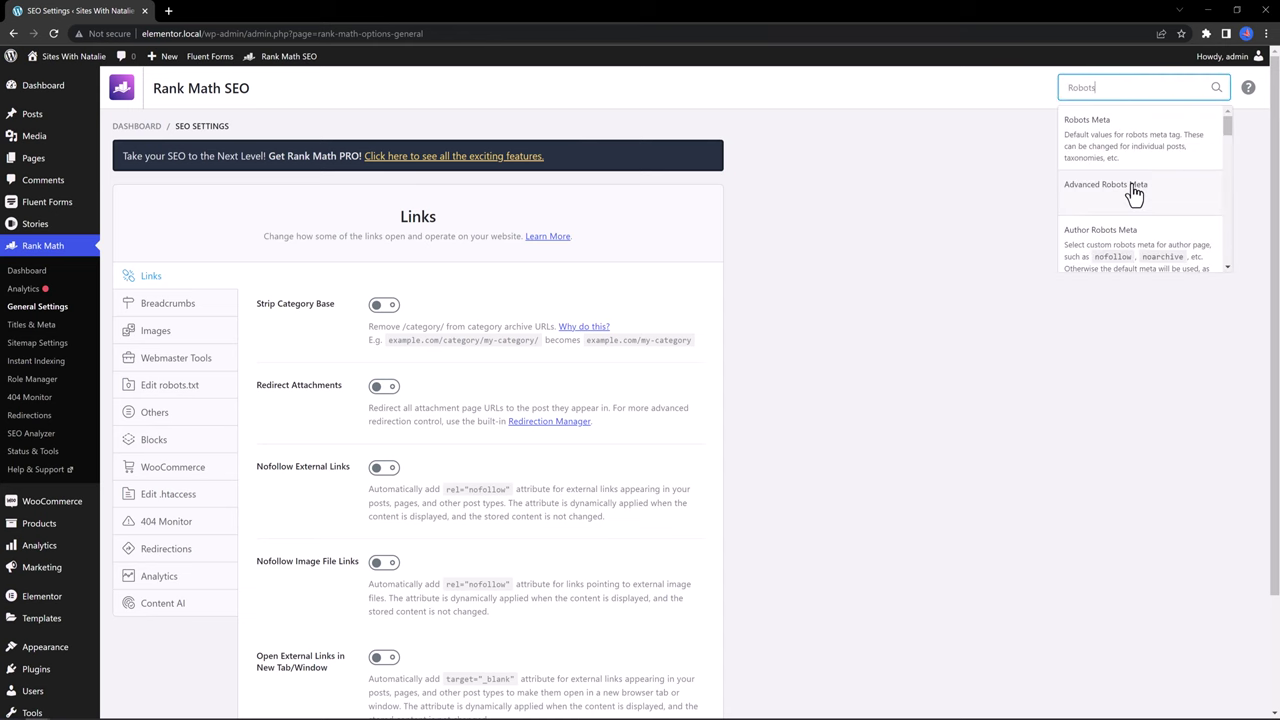
pyautogui.click(1117, 161)
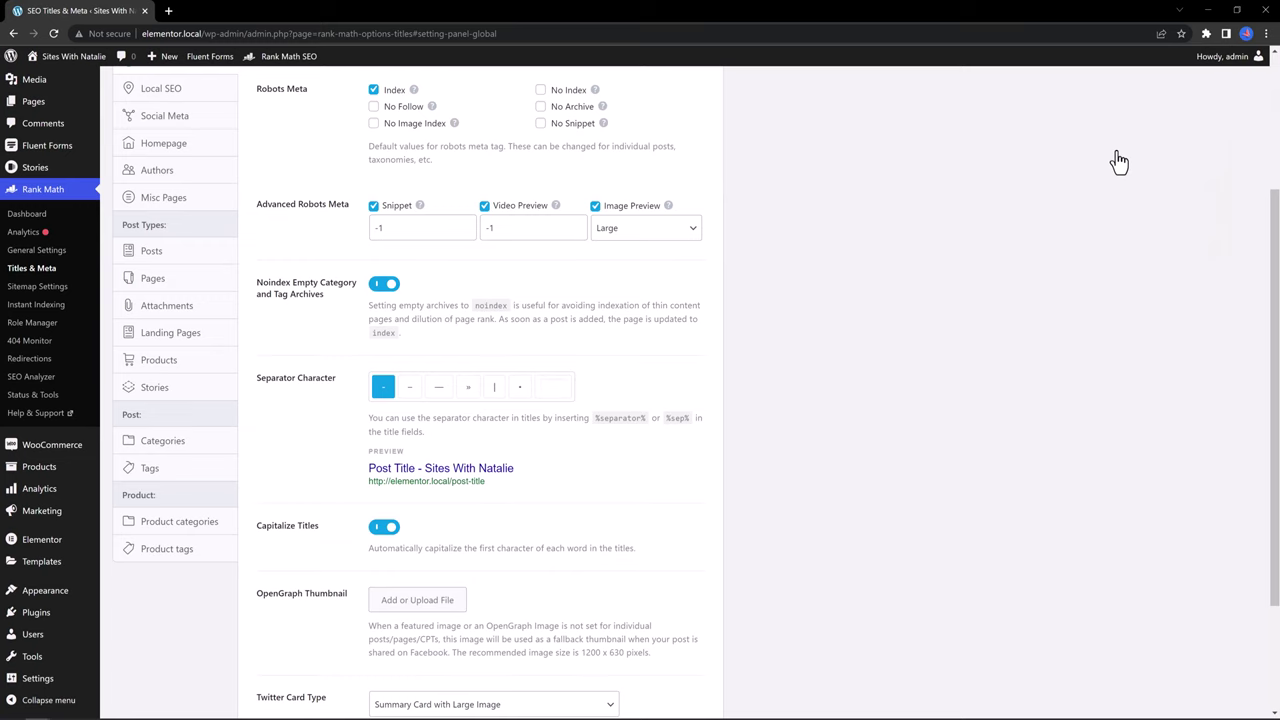
pyautogui.scroll(2, 876, 352)
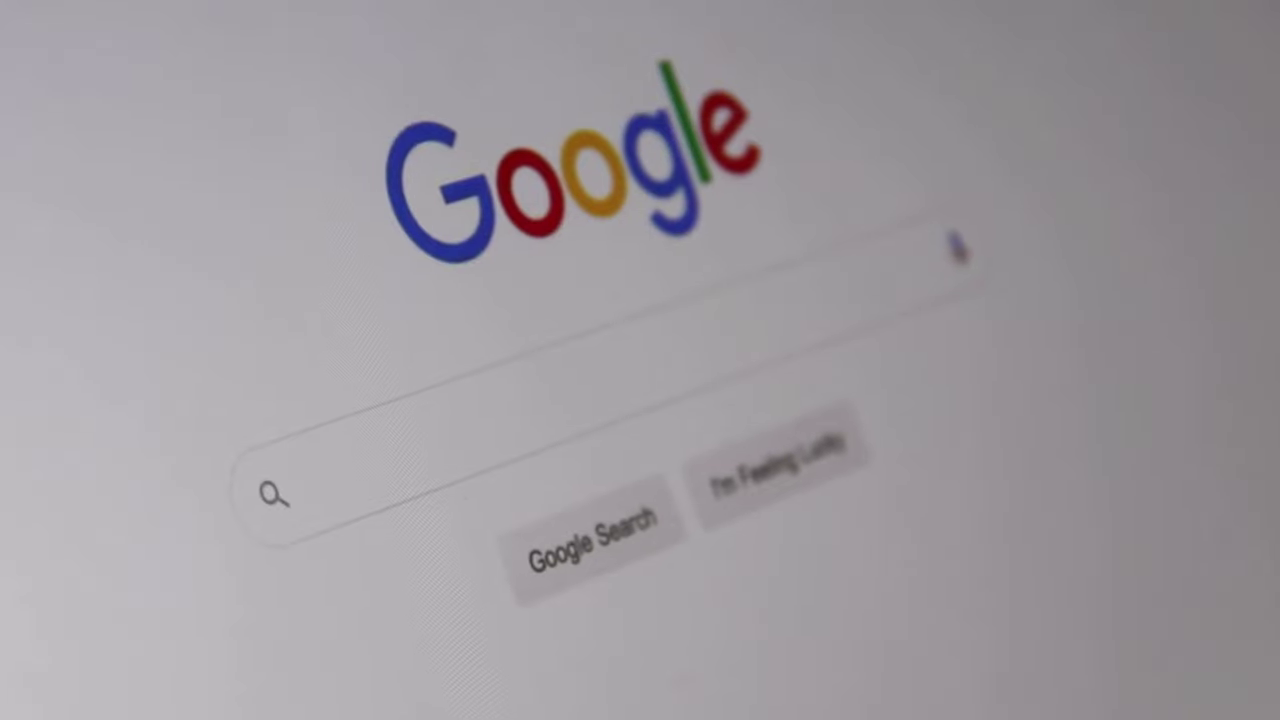
# Enter 'Search Engine Optimization' in the Google search box.
pyautogui.click(314, 490)
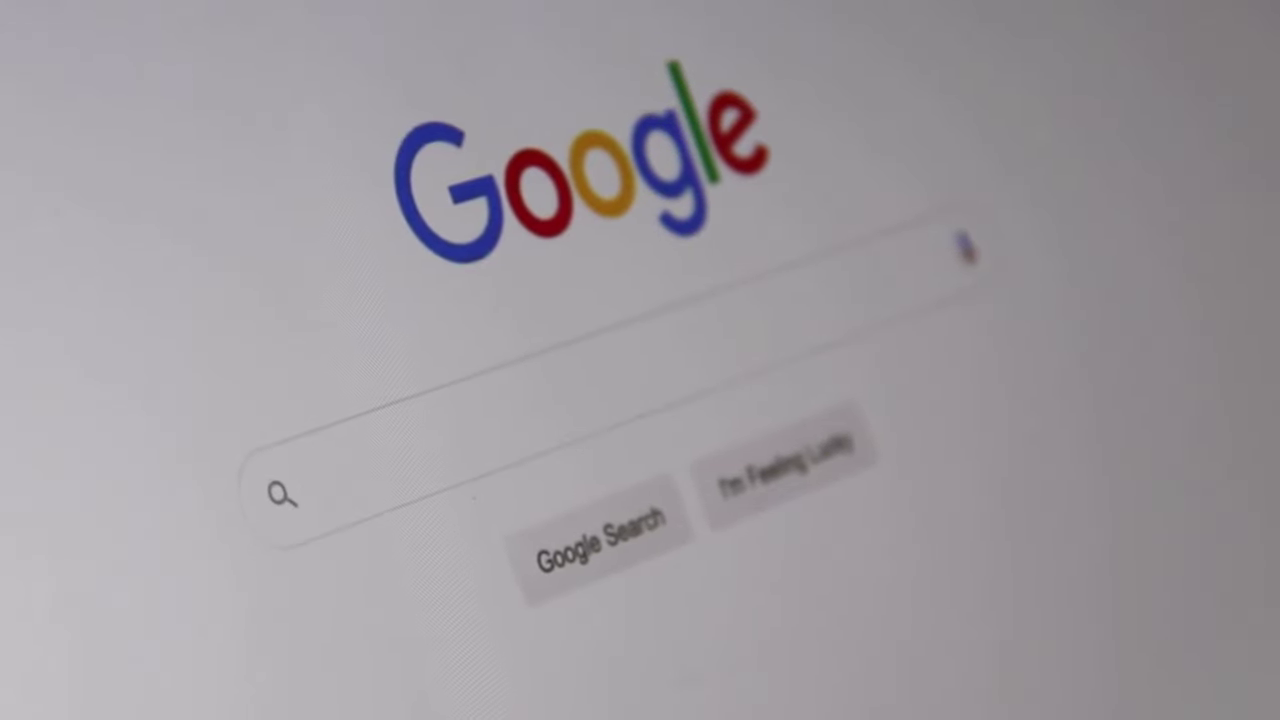
pyautogui.write('Search ')
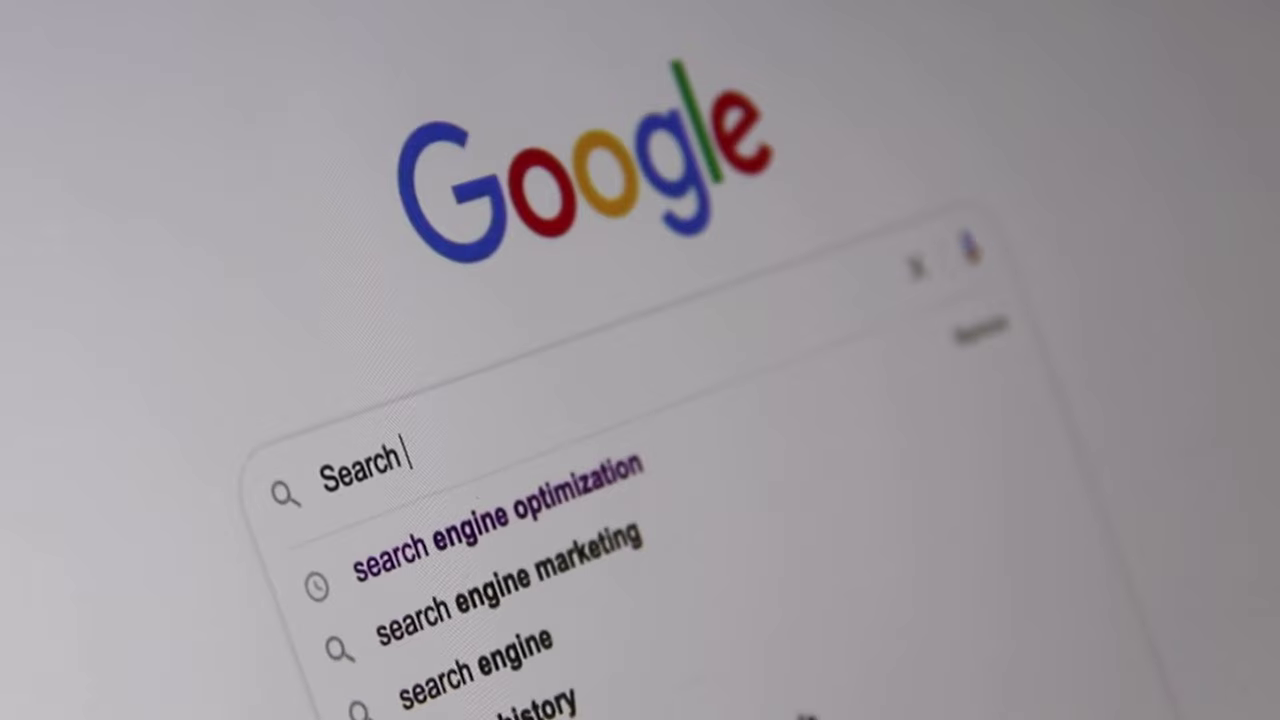
pyautogui.write('Engine Op')
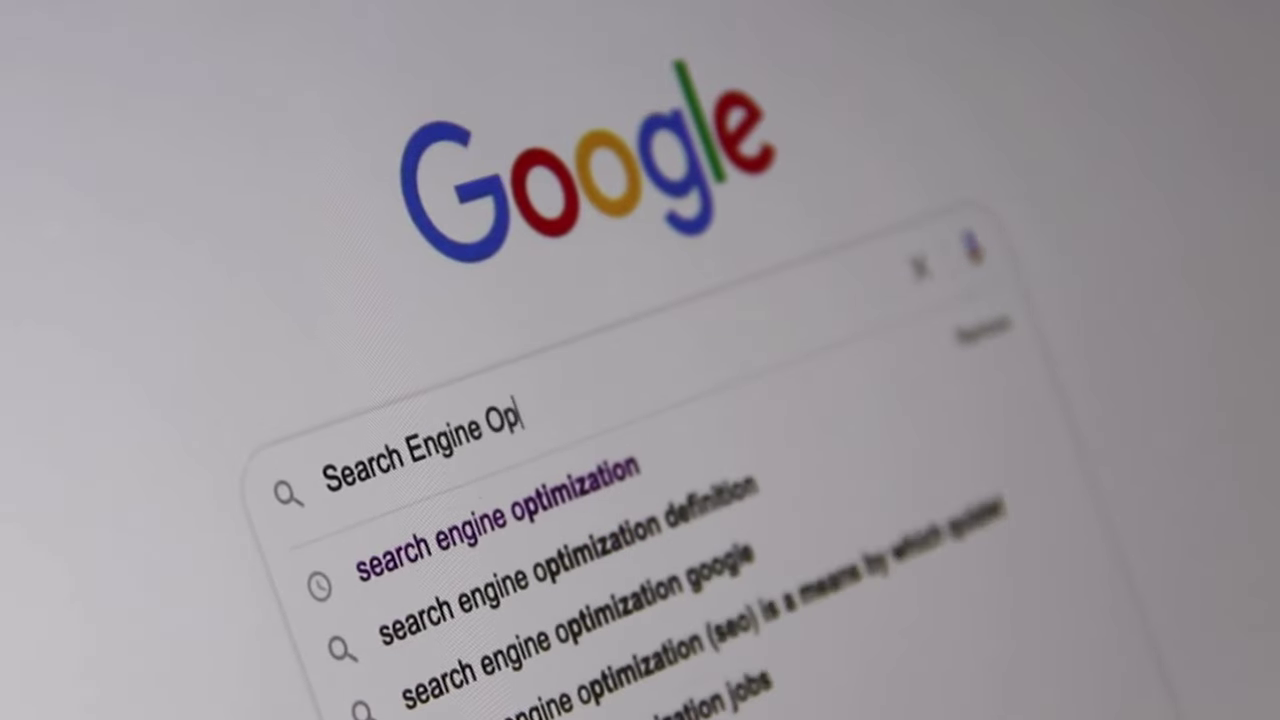
pyautogui.write('timization')
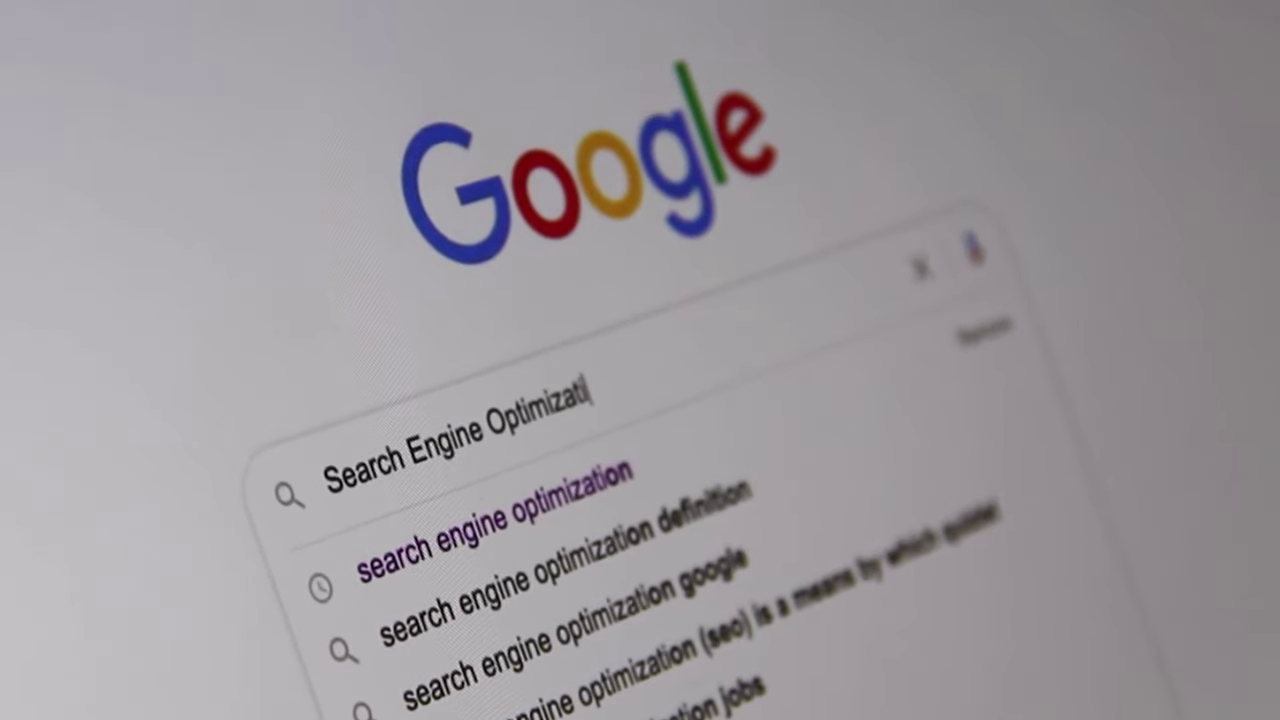